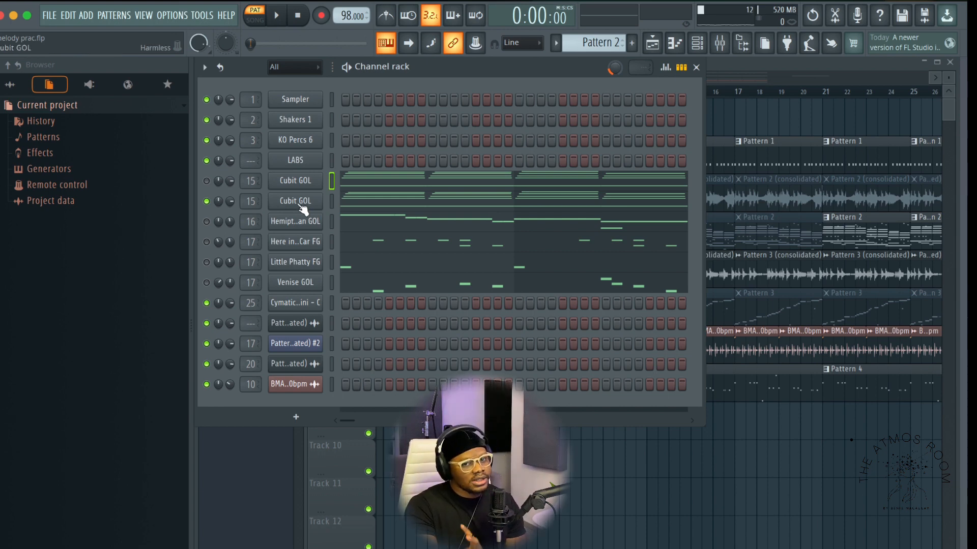
# Play Pattern 2 and open the synth settings of the unmuted Cubit GOL channel to audition its sound
pyautogui.press('space')
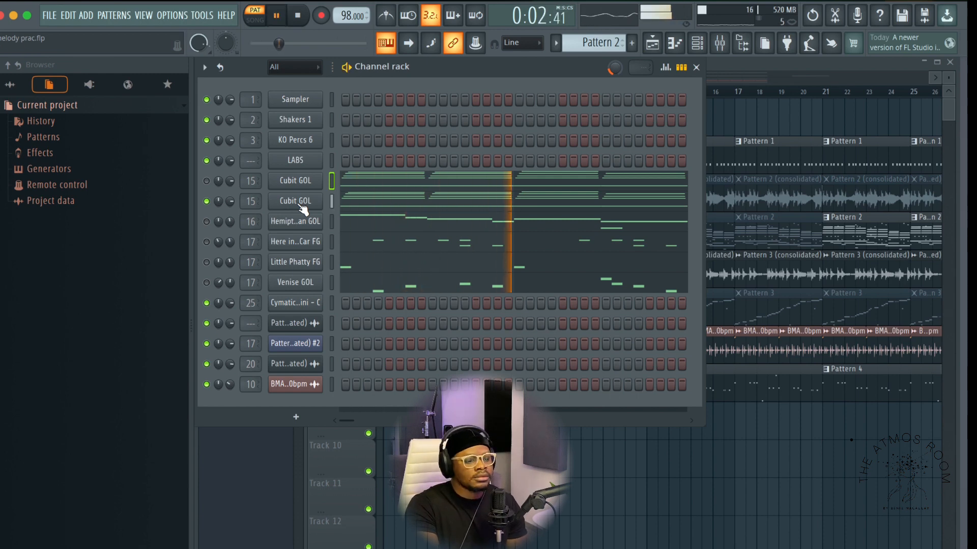
pyautogui.press('space')
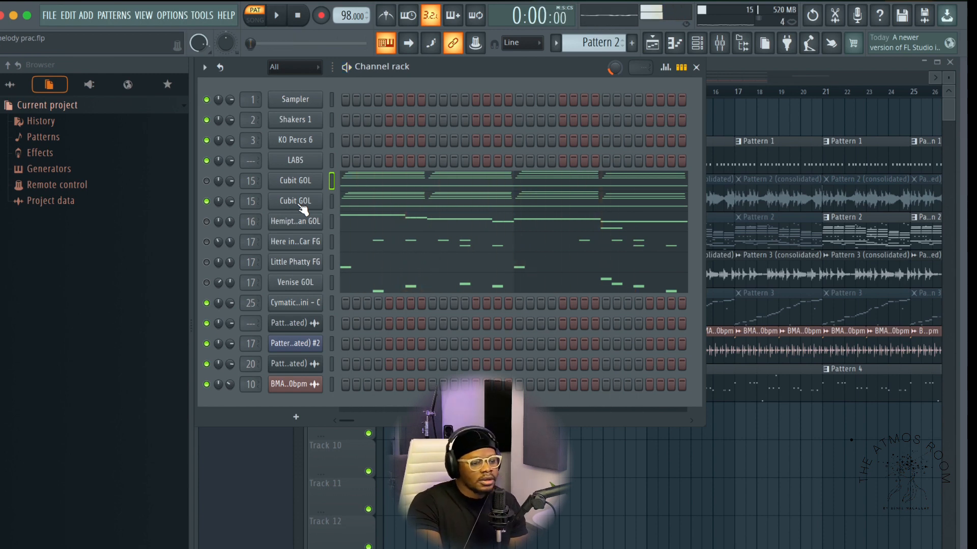
pyautogui.click(301, 204)
pyautogui.moveTo(604, 195); pyautogui.dragTo(535, 174)
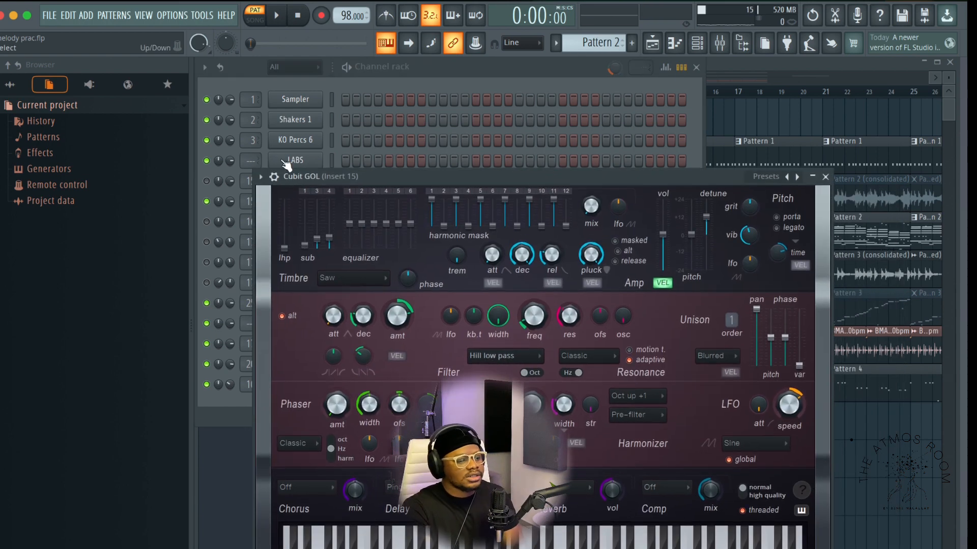
pyautogui.press('space')
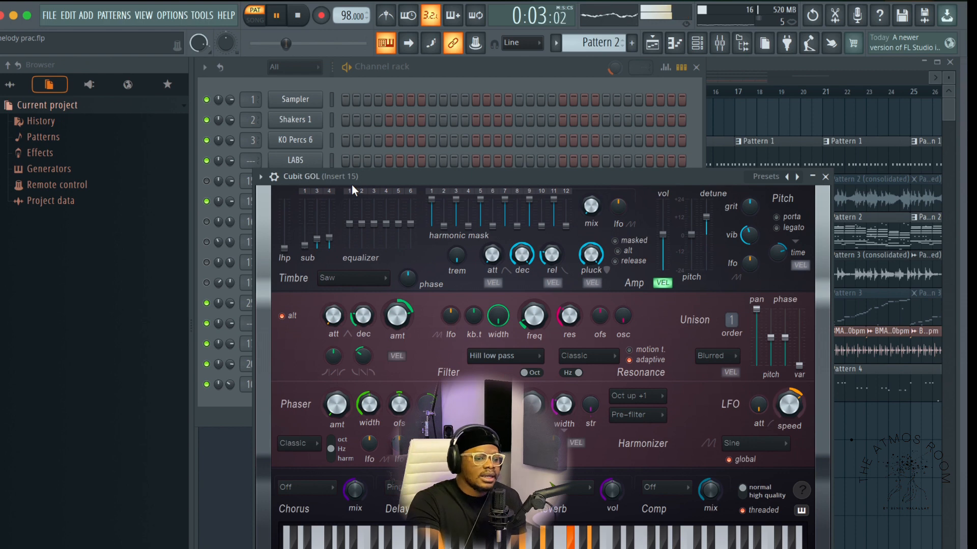
pyautogui.press('space')
# Set the Cubit GOL volume envelope attack to 644 ms, play the pattern back and save the project
pyautogui.moveTo(391, 177); pyautogui.dragTo(386, 156)
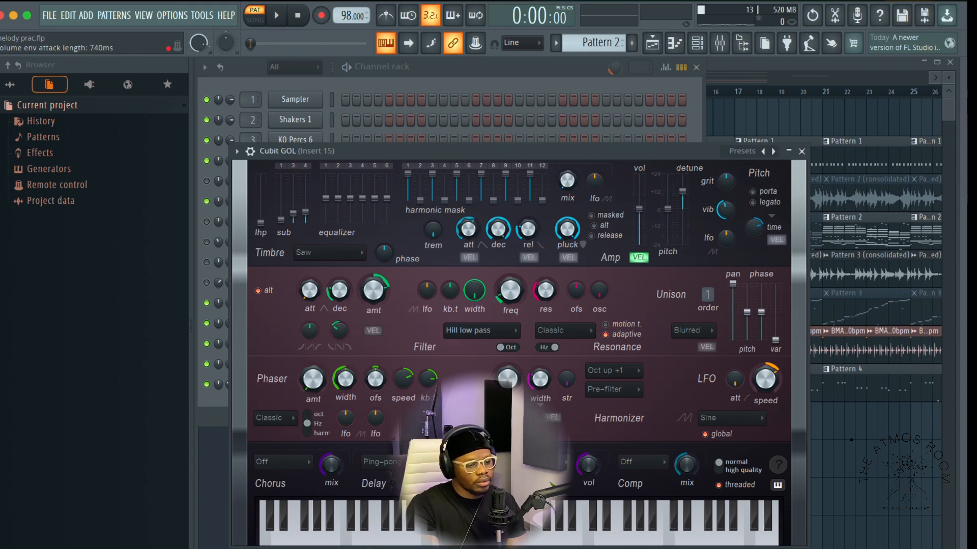
pyautogui.press('space')
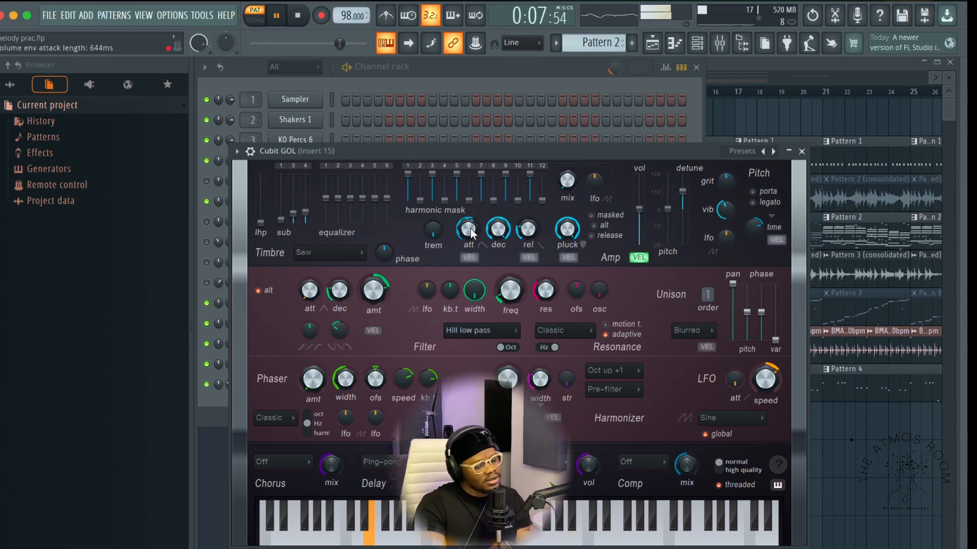
pyautogui.press('space')
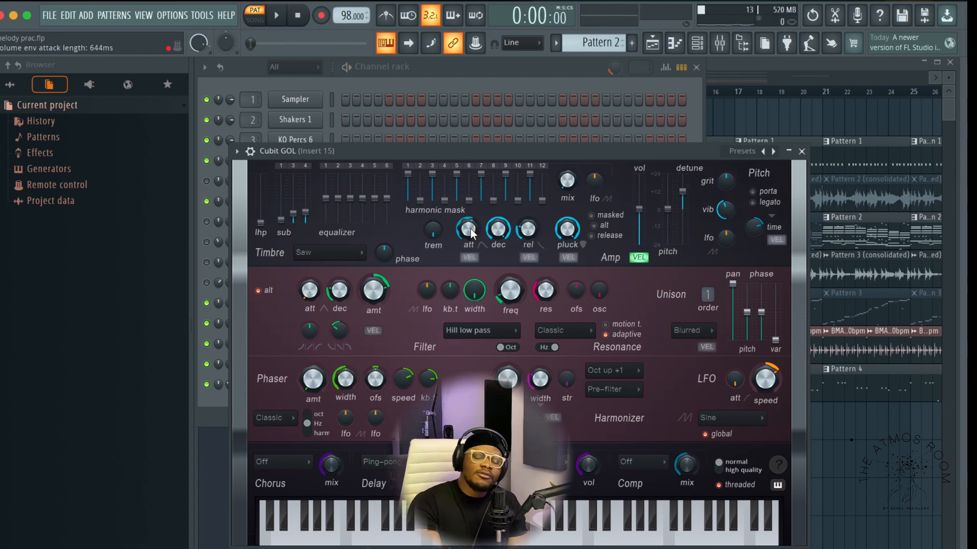
pyautogui.hotkey('ctrl', 's')
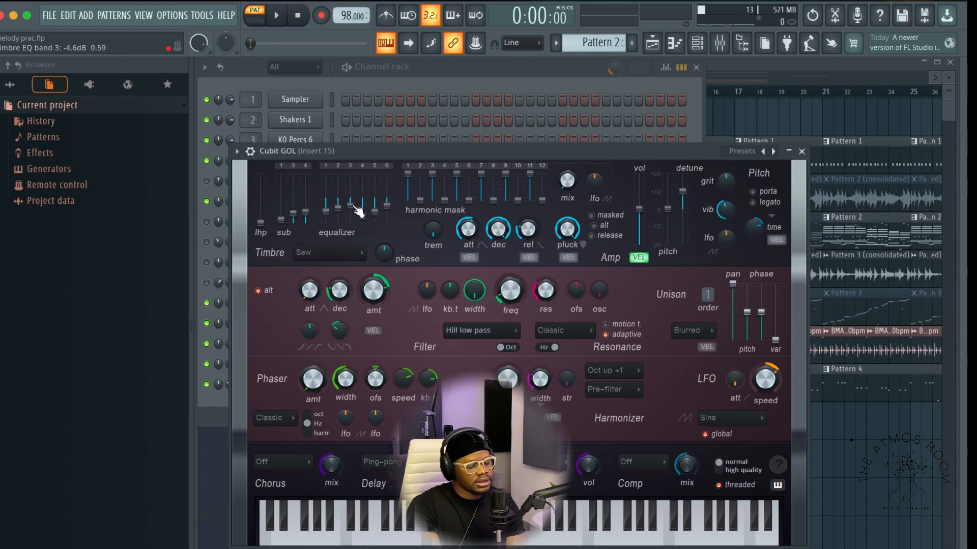
# Lower the Cubit GOL timbre equalizer bands, with band 3 at -4.6 dB, and set its chorus type to Flanger, auditioning the changes
pyautogui.press('space')
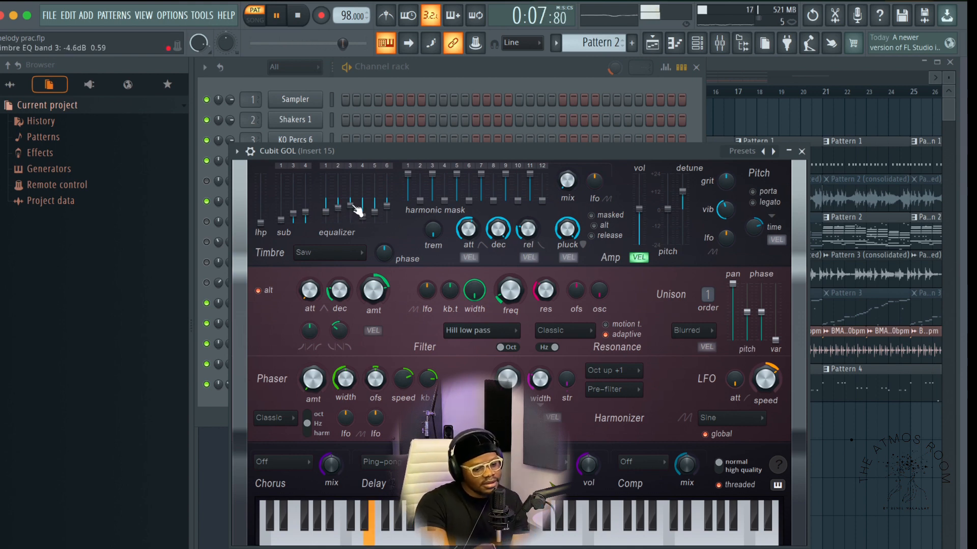
pyautogui.press('space')
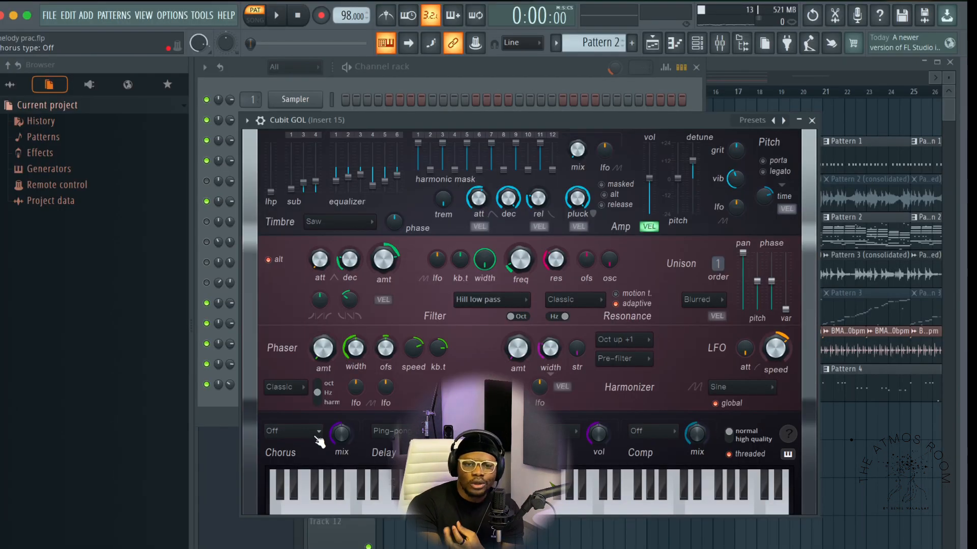
pyautogui.click(318, 435)
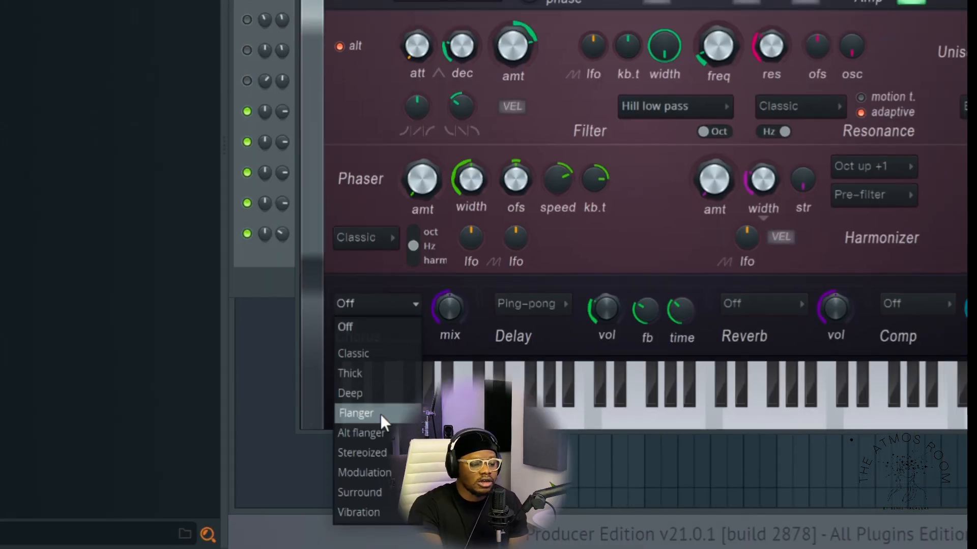
pyautogui.click(380, 414)
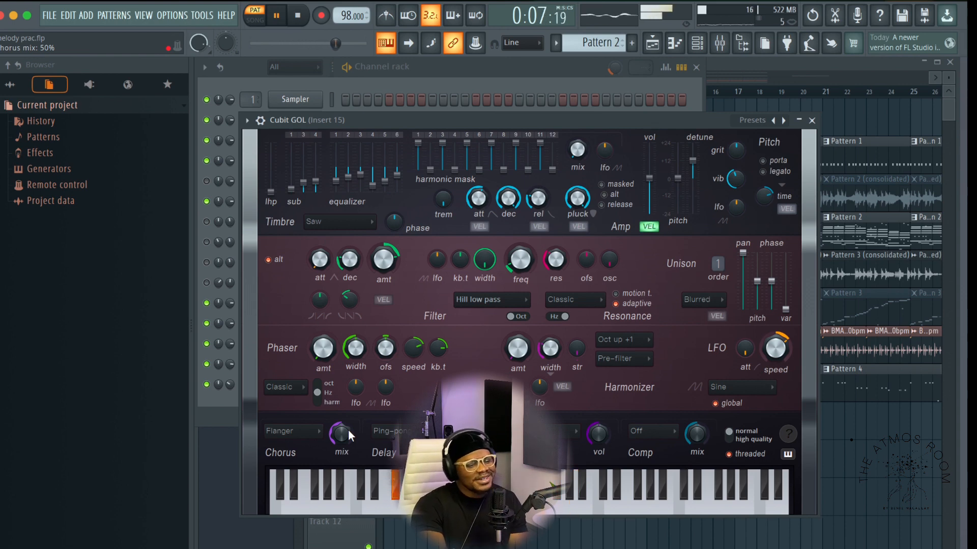
pyautogui.press('space')
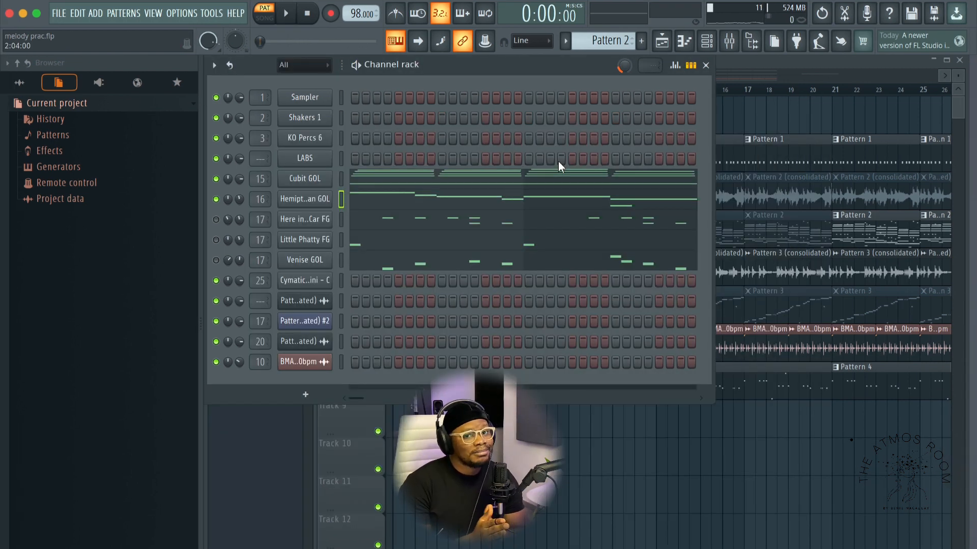
# Examine the Hemipteran GOL synth's timbre equalizer and volume envelope attack while playing the pattern
pyautogui.click(302, 199)
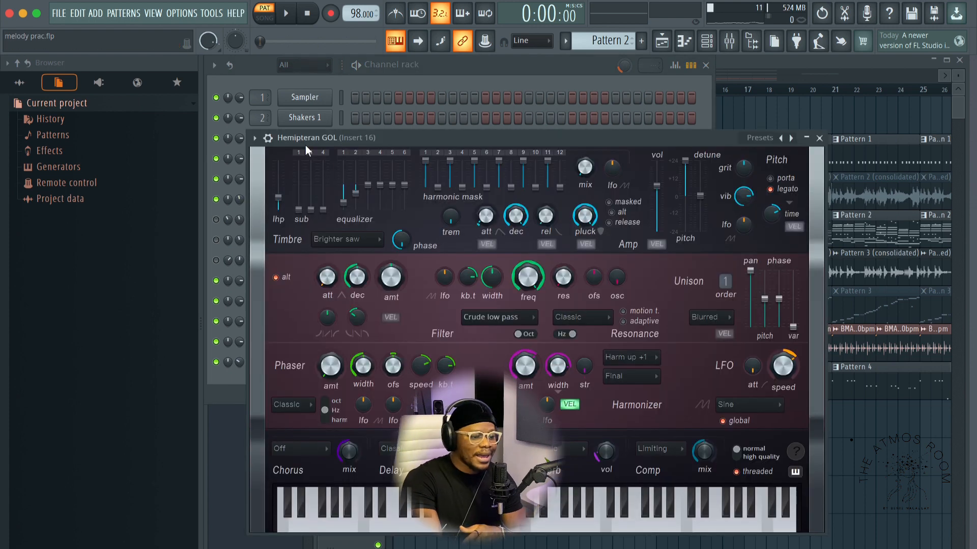
pyautogui.press('space')
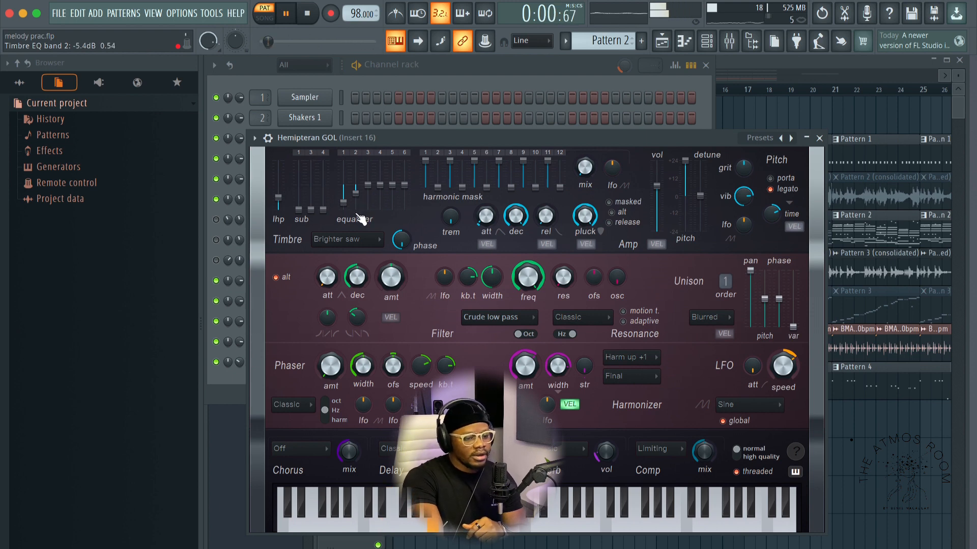
pyautogui.press('space')
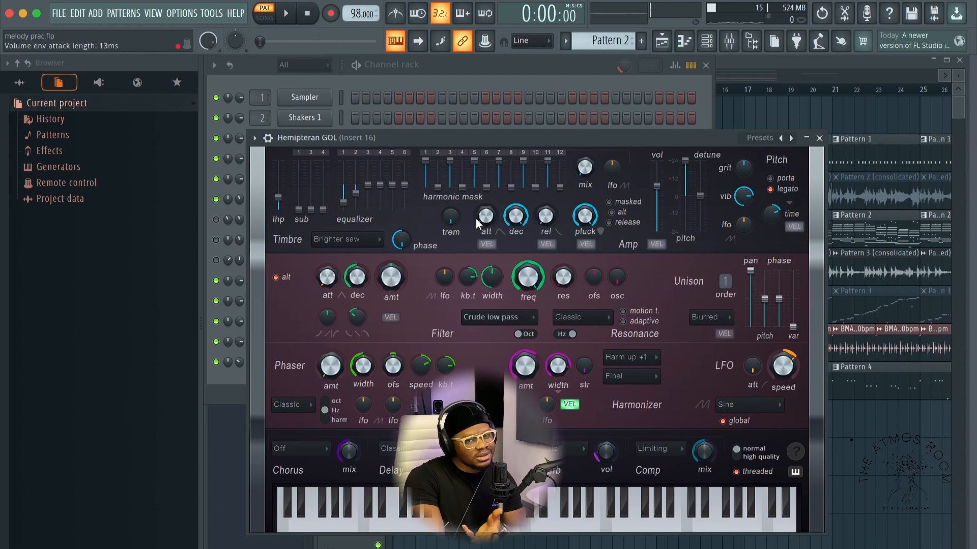
pyautogui.press('Escape')
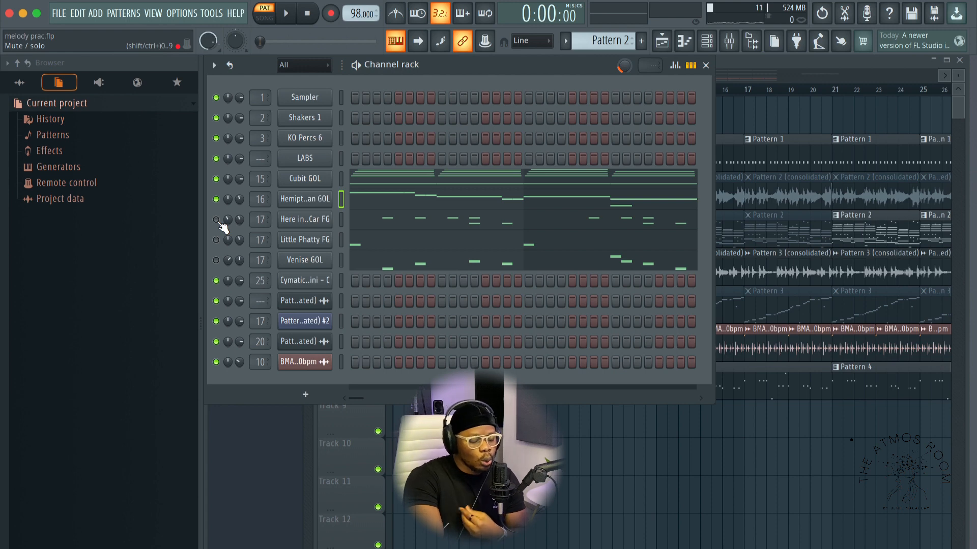
# Unmute the Here in My Car FG channel, play the pattern and review its synth settings, including the reverb
pyautogui.press('space')
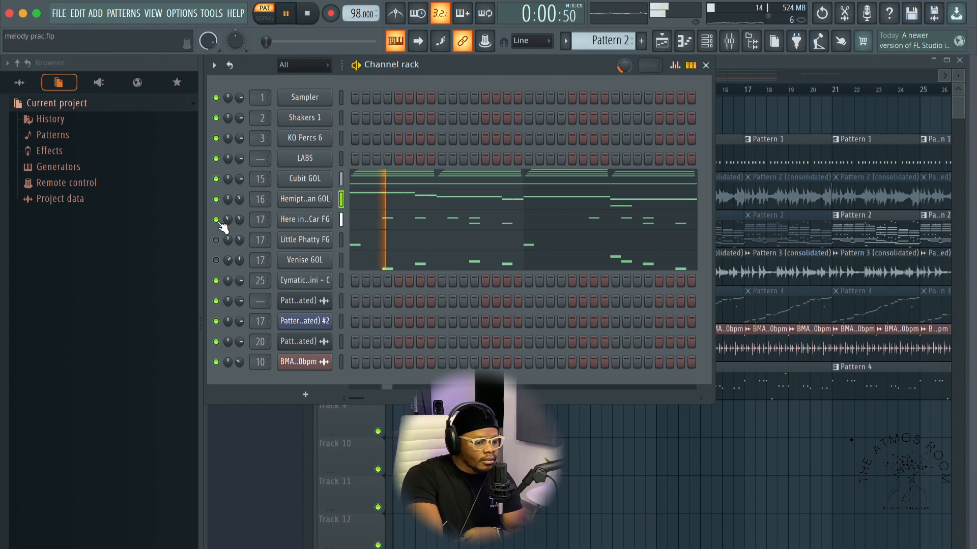
pyautogui.click(299, 224)
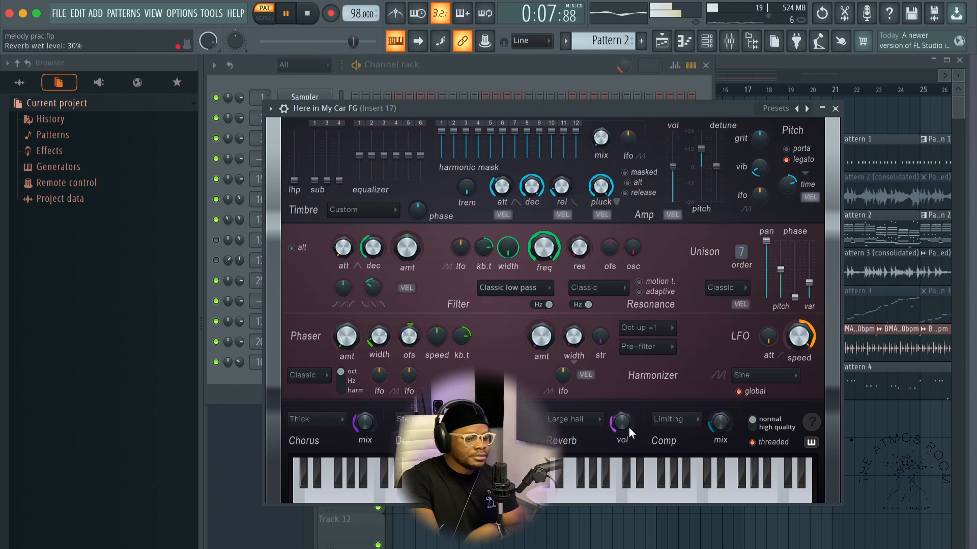
pyautogui.press('space')
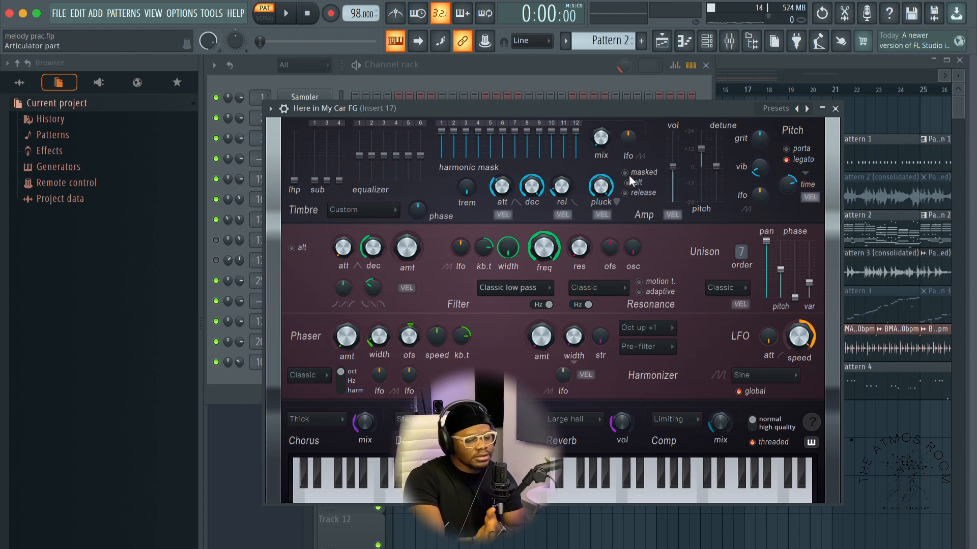
pyautogui.click(836, 108)
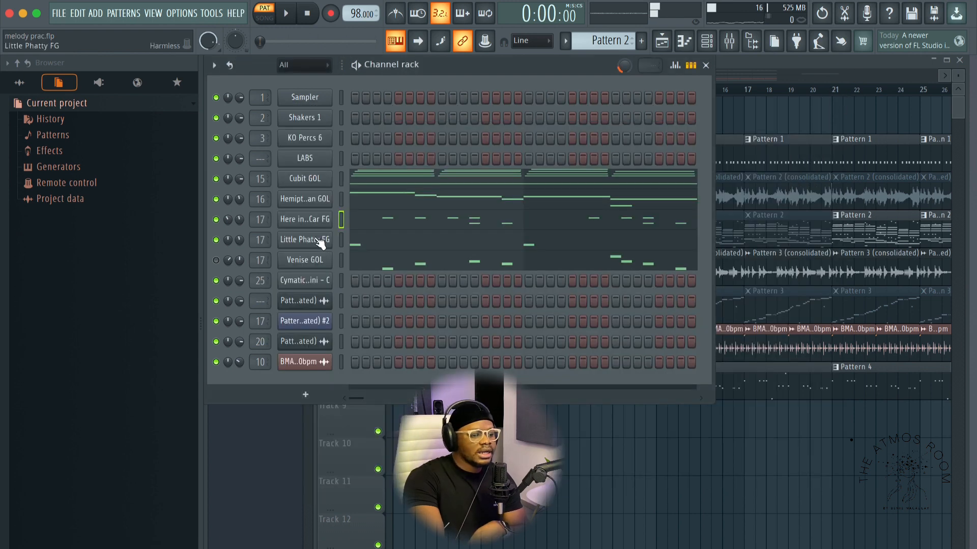
# Play the pattern with the Little Phatty FG channel and view its synth settings
pyautogui.click(320, 242)
pyautogui.click(313, 236)
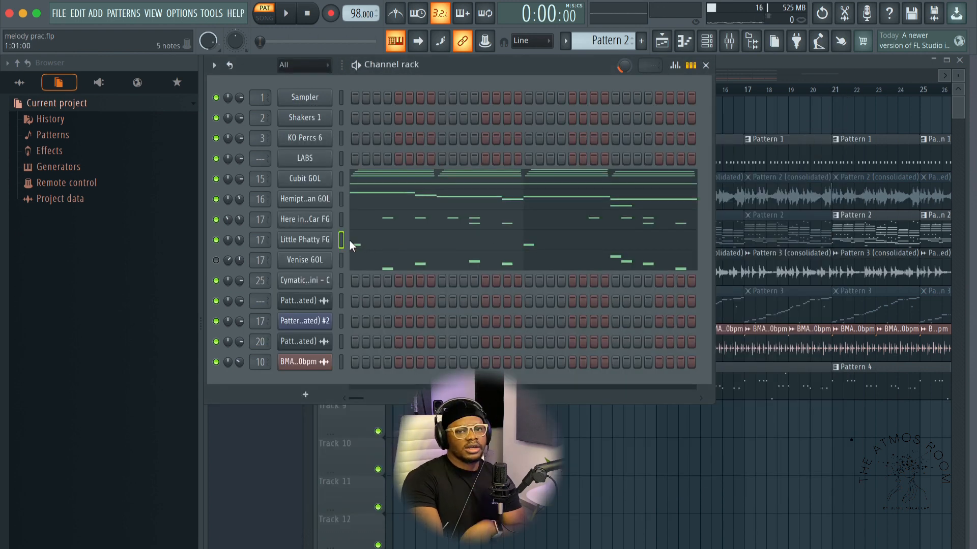
pyautogui.press('space')
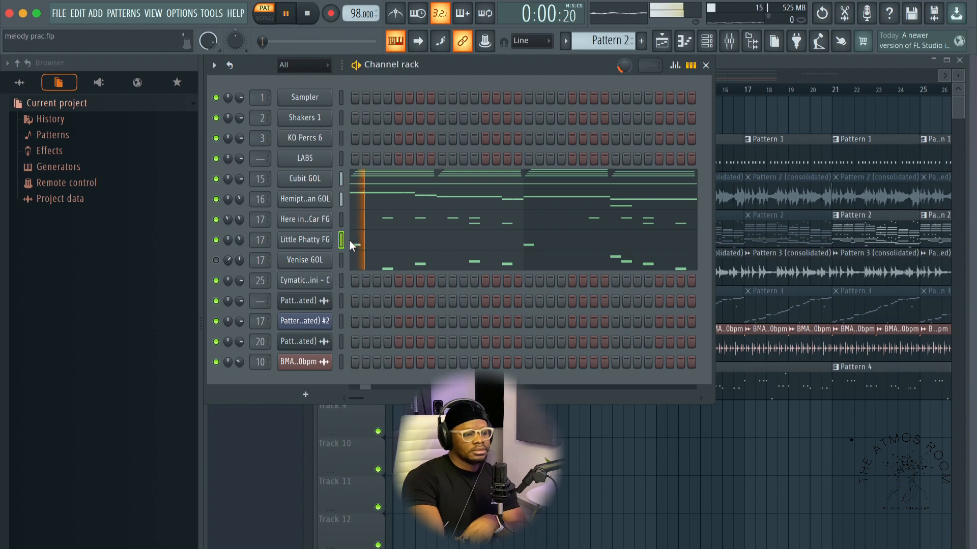
pyautogui.click(314, 247)
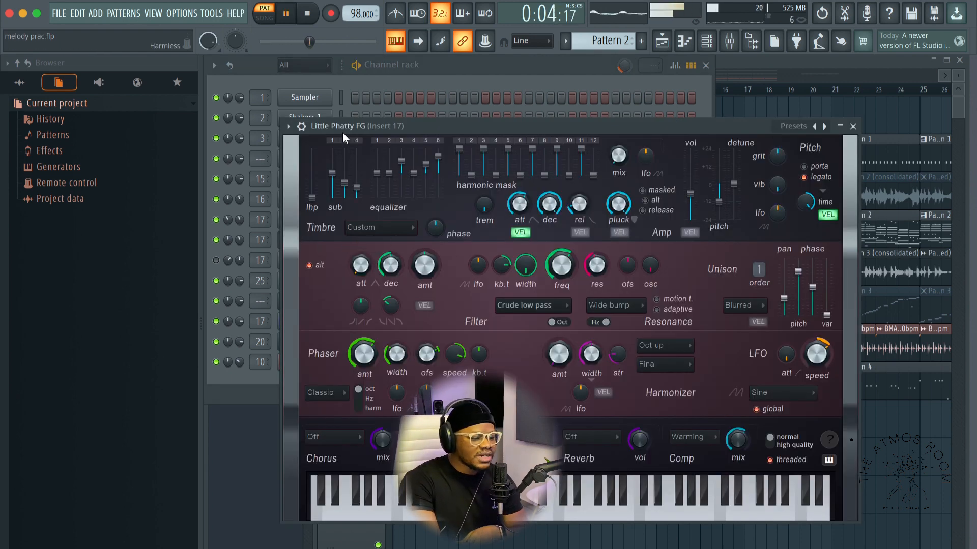
pyautogui.click(853, 127)
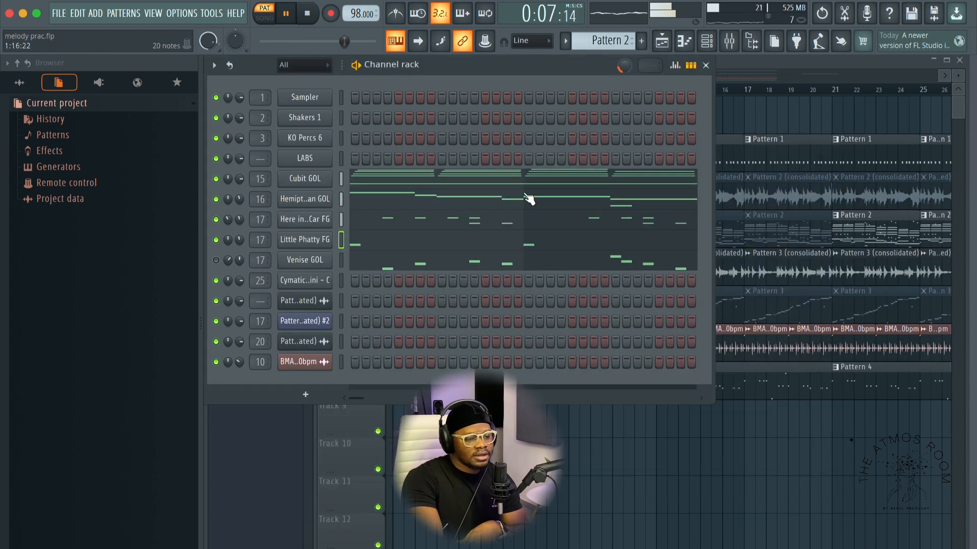
# Examine the Little Phatty FG notes in the piano roll, and review its synth settings again during playback
pyautogui.click(404, 245)
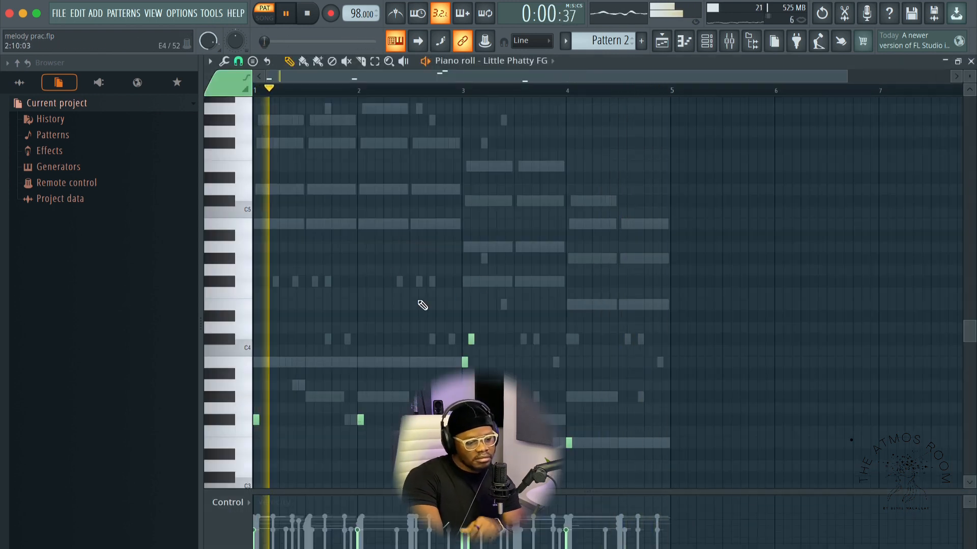
pyautogui.scroll(-6, 422, 305)
pyautogui.scroll(3, 423, 305)
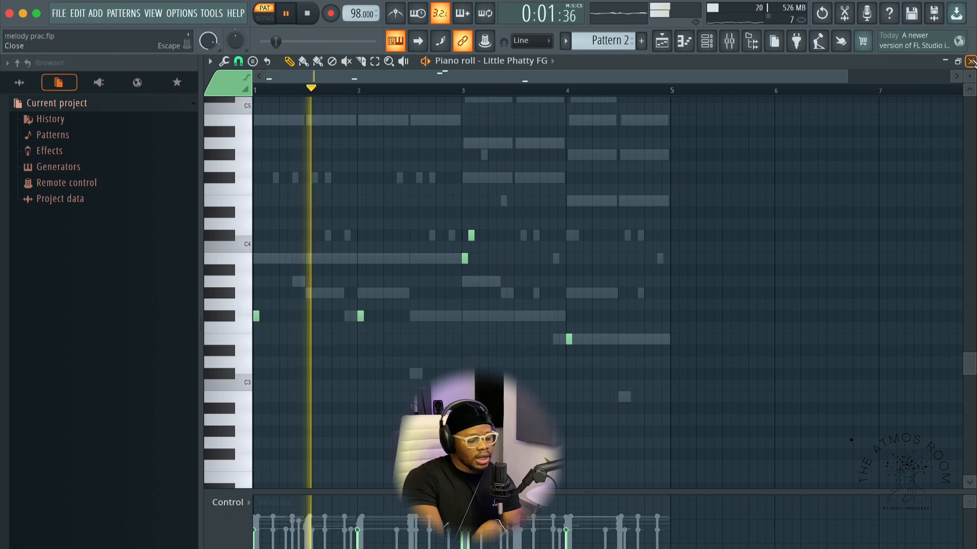
pyautogui.click(972, 61)
pyautogui.click(322, 245)
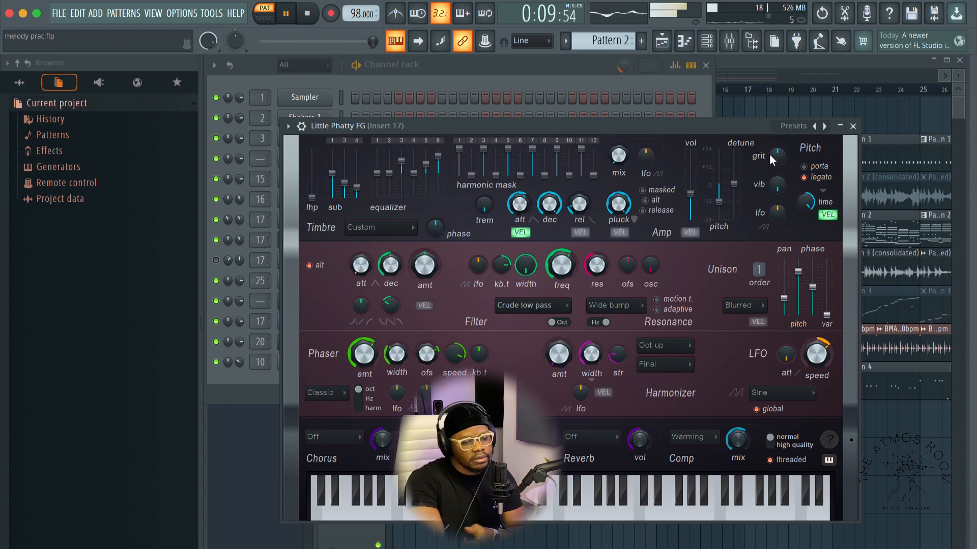
pyautogui.click(853, 127)
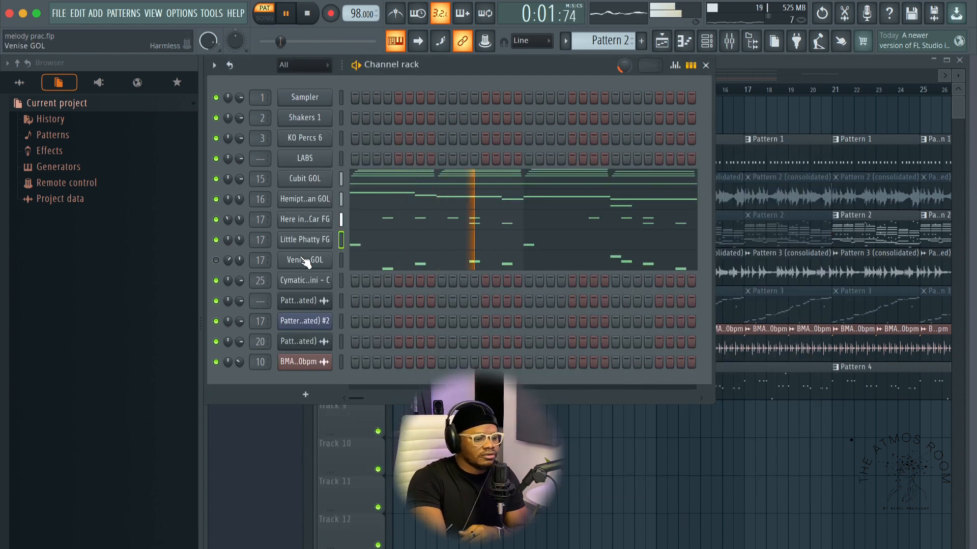
# Unmute the Venise GOL channel, restart playback and examine its notes in the piano roll
pyautogui.press('space')
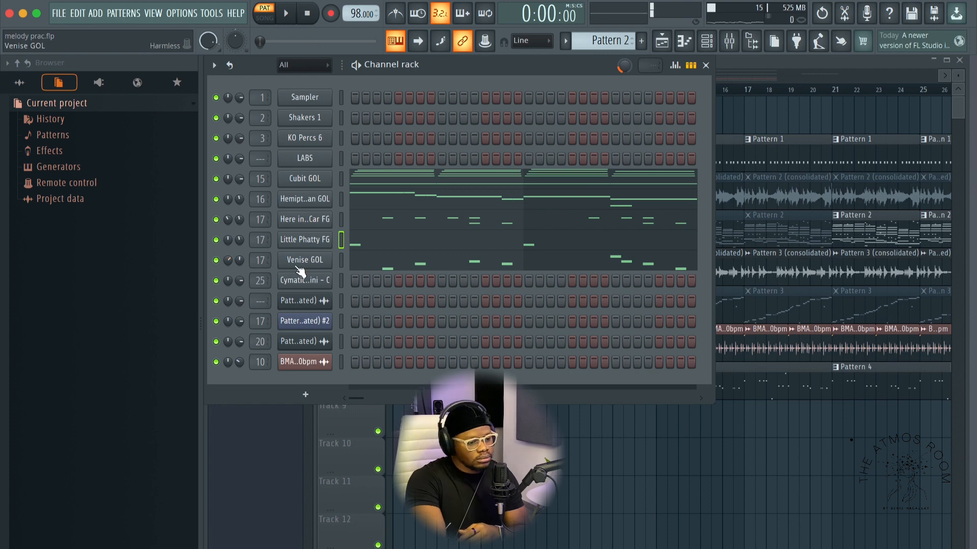
pyautogui.press('space')
pyautogui.click(355, 265)
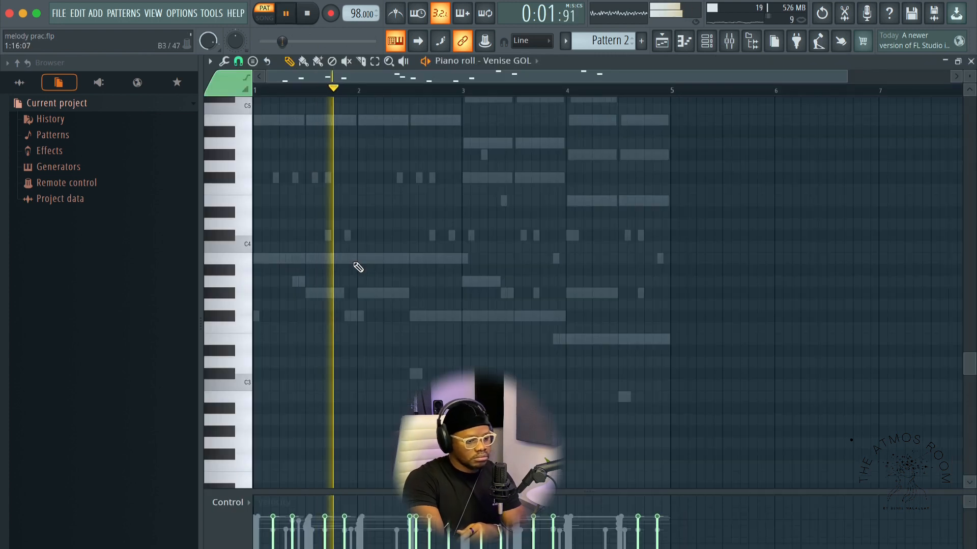
pyautogui.scroll(10, 377, 270)
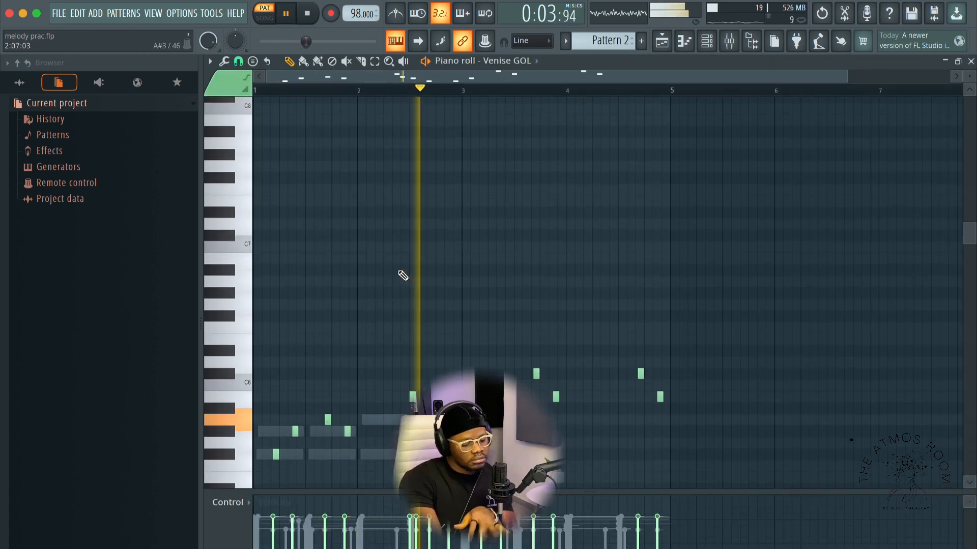
pyautogui.scroll(-3, 420, 281)
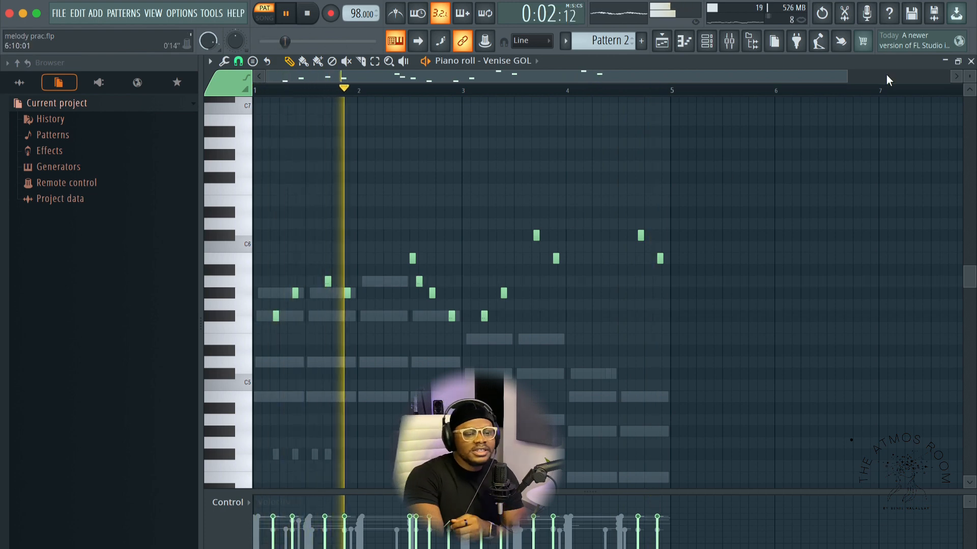
pyautogui.click(970, 61)
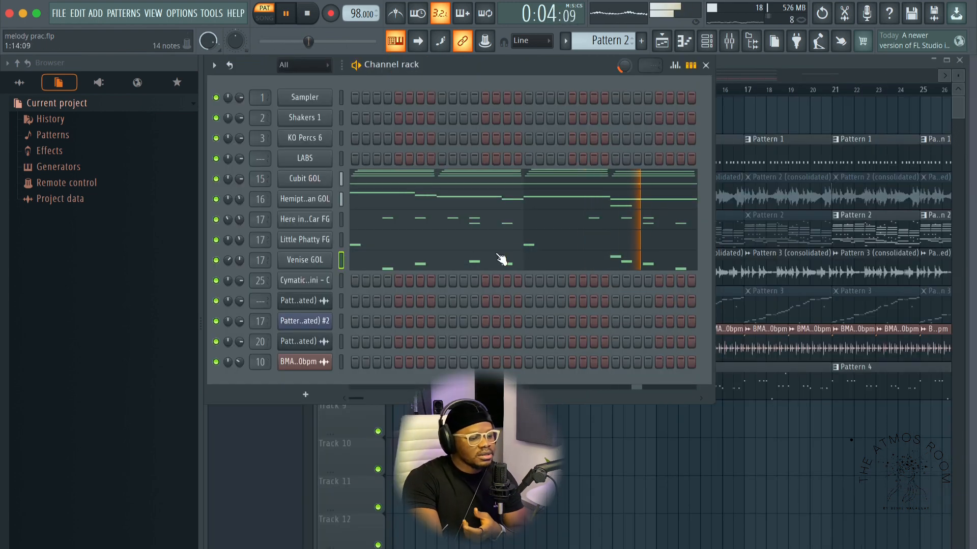
# Review the Venise GOL synth settings, stop playback and close the synth
pyautogui.click(305, 260)
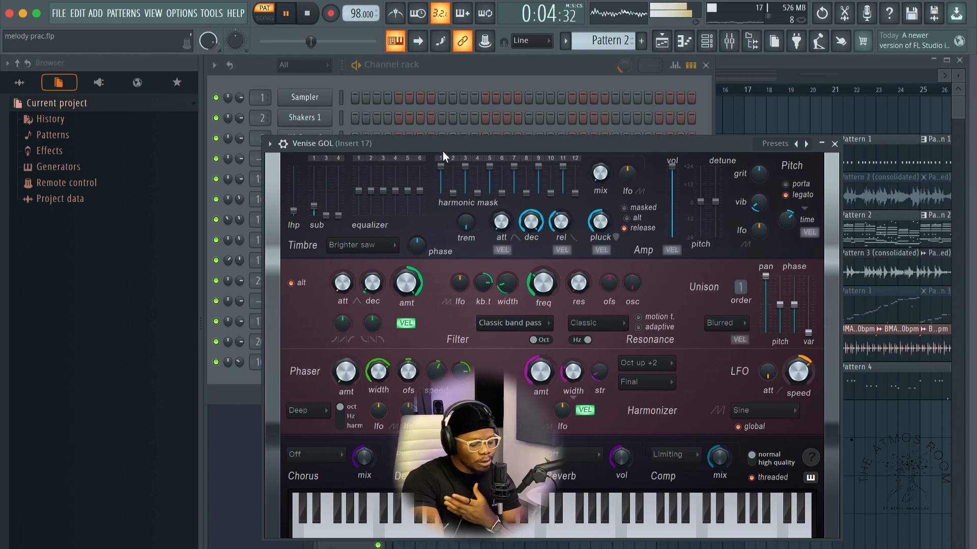
pyautogui.press('space')
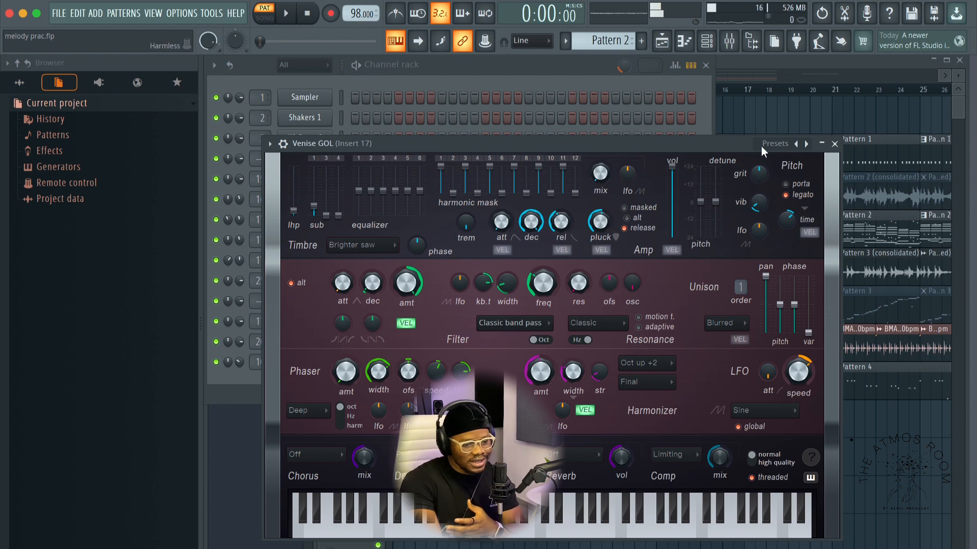
pyautogui.press('Escape')
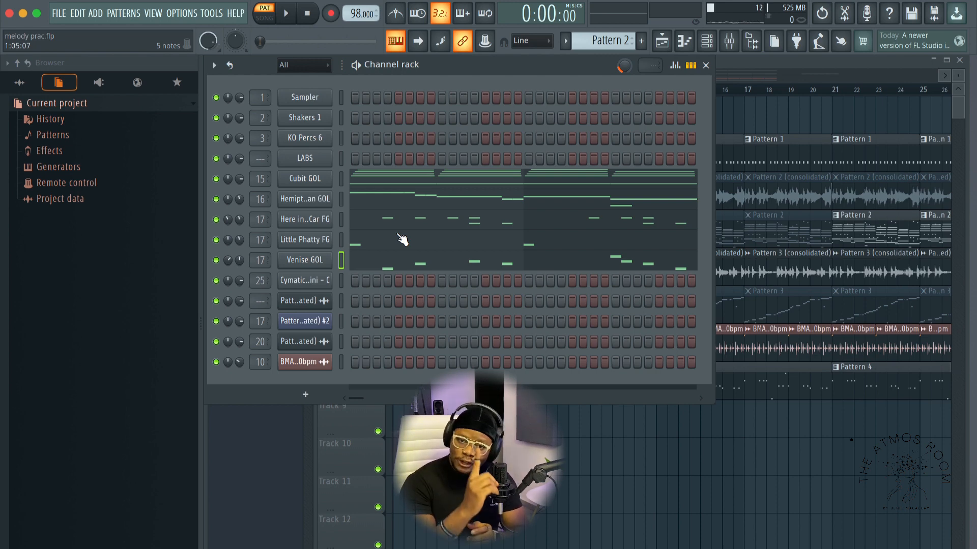
# Play the arrangement from bar 13 with Track 3 soloed, and again with the Pattern 3 (consolidated) audio on Track 5 soloed
pyautogui.click(745, 62)
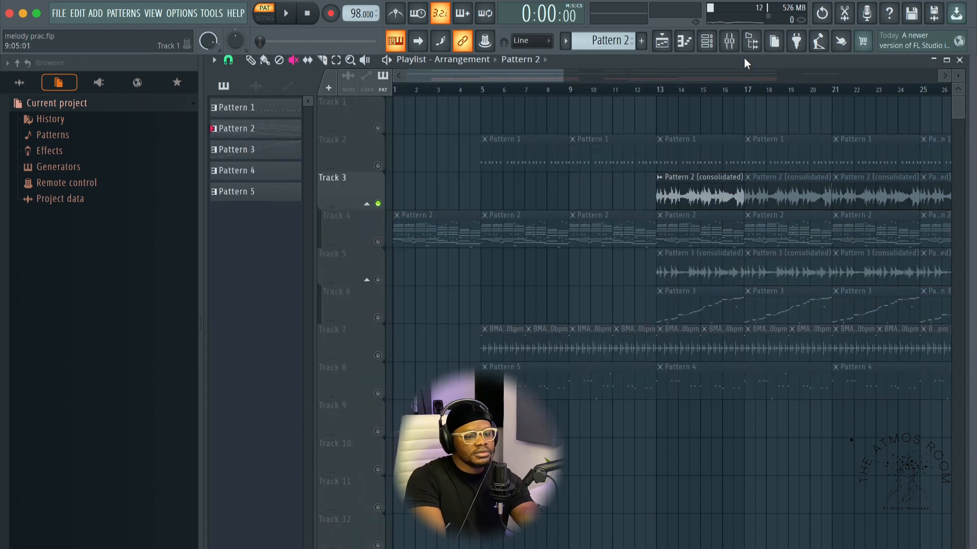
pyautogui.click(671, 92)
pyautogui.press('space')
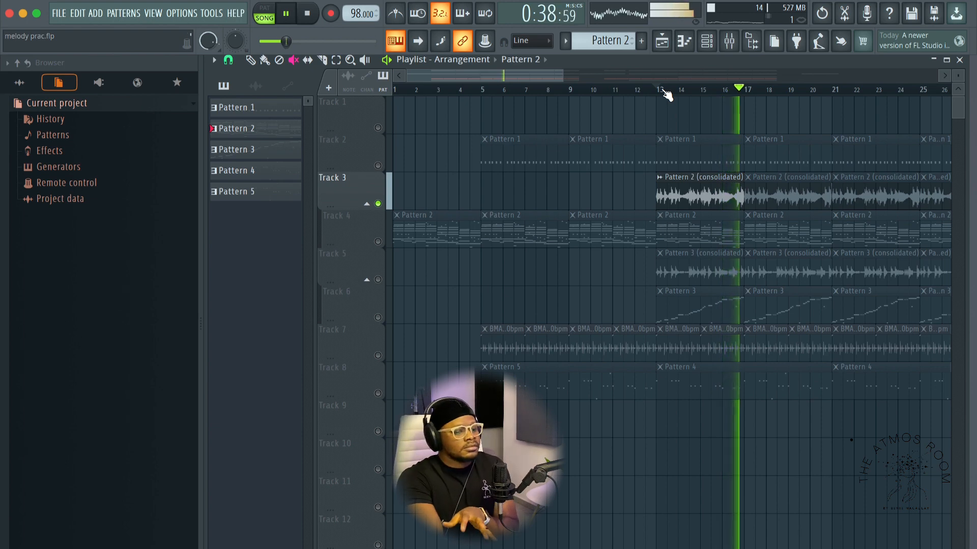
pyautogui.press('space')
pyautogui.click(378, 204)
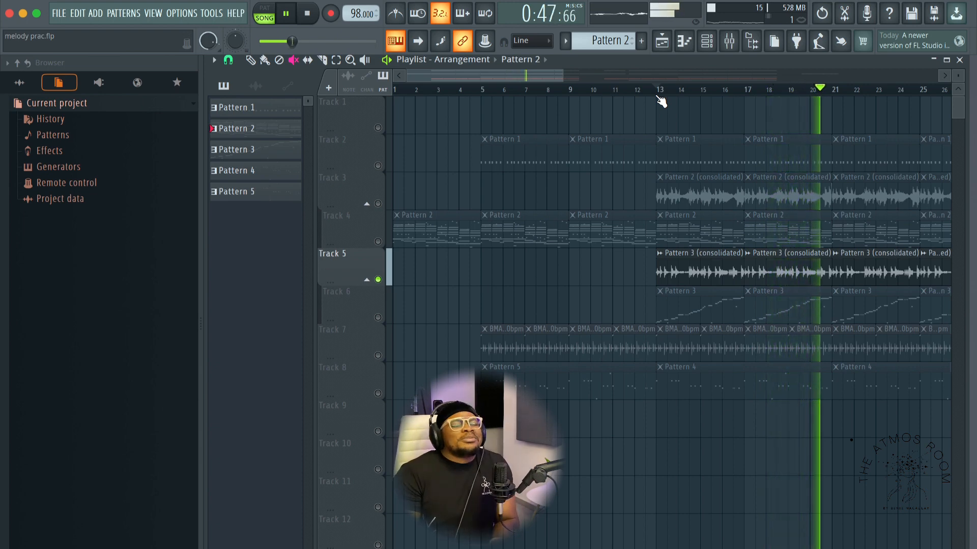
pyautogui.press('space')
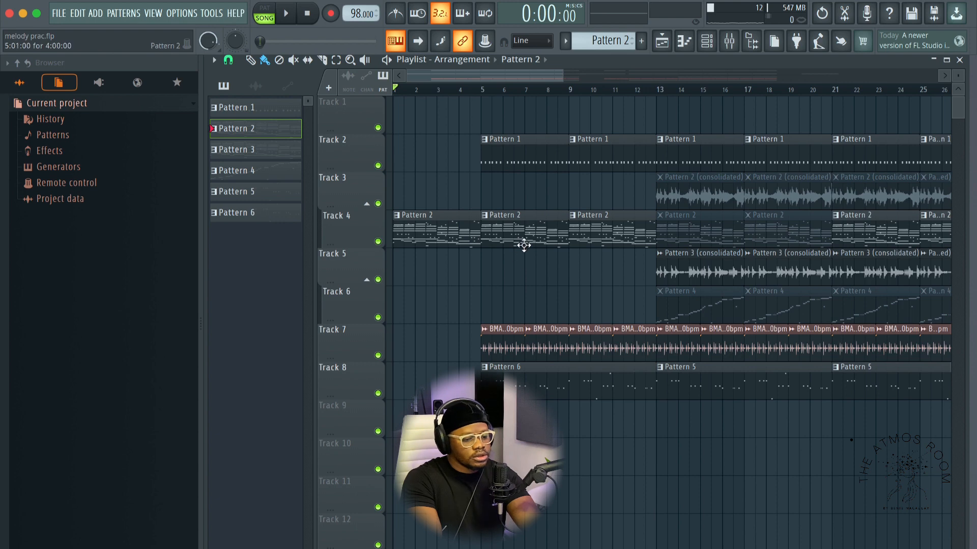
# View the WAV render options for consolidating the Pattern 2 clip at bar 5 on Track 4, and dismiss them without rendering
pyautogui.click(523, 241)
pyautogui.hotkey('ctrl', 'alt', 'c')
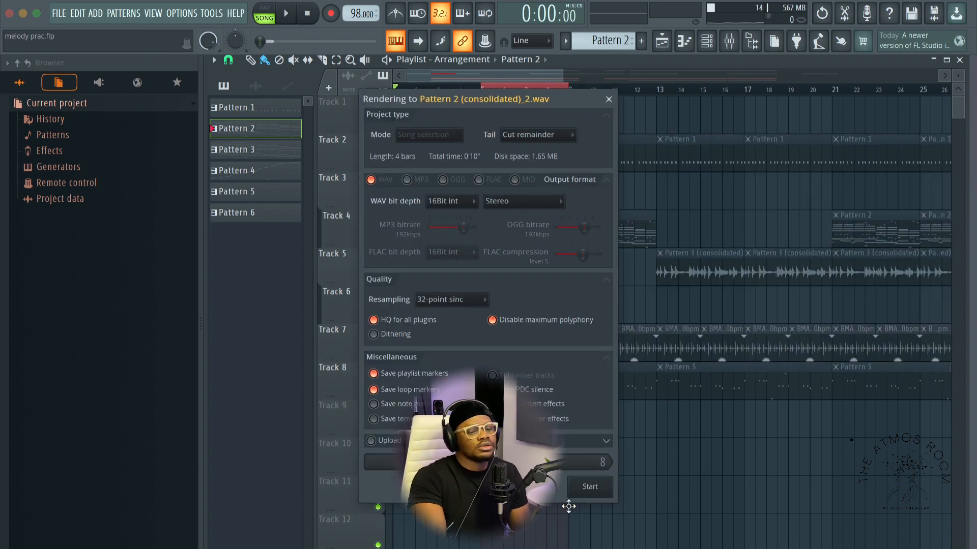
pyautogui.click(609, 99)
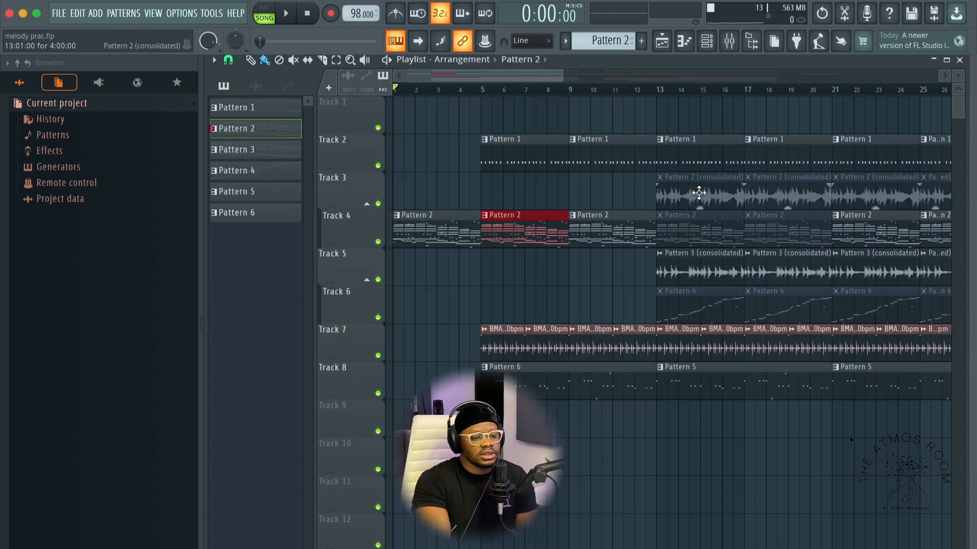
# Solo Track 3 and unmute its Pattern 2 (consolidated) clip at bar 13
pyautogui.hscroll(1, 652, 239)
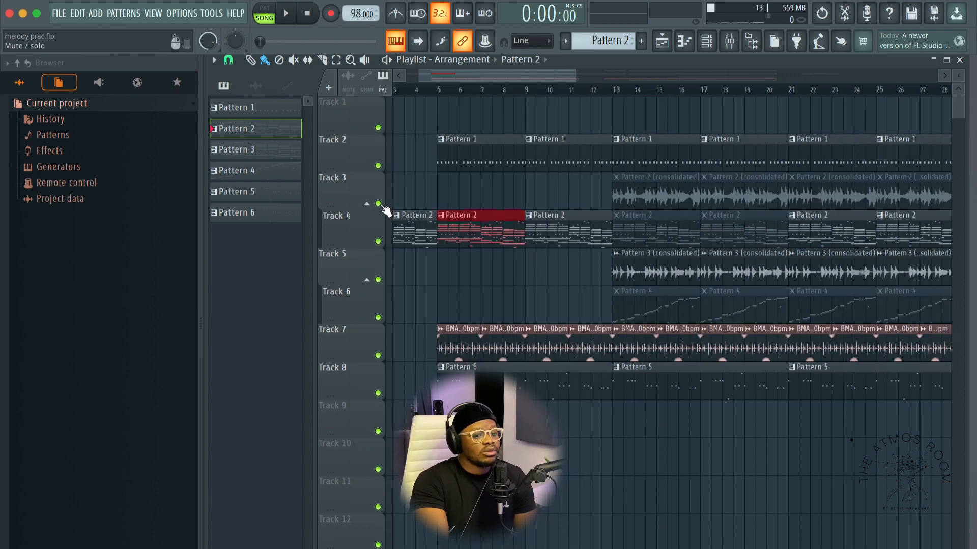
pyautogui.keyDown('ctrl'); pyautogui.click(378, 204); pyautogui.keyUp('ctrl')
pyautogui.click(294, 60)
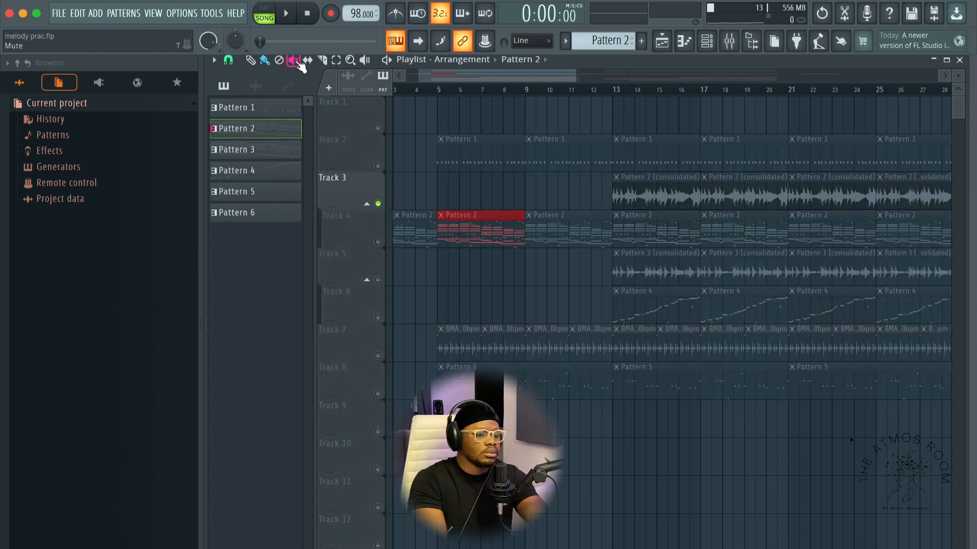
pyautogui.click(652, 203)
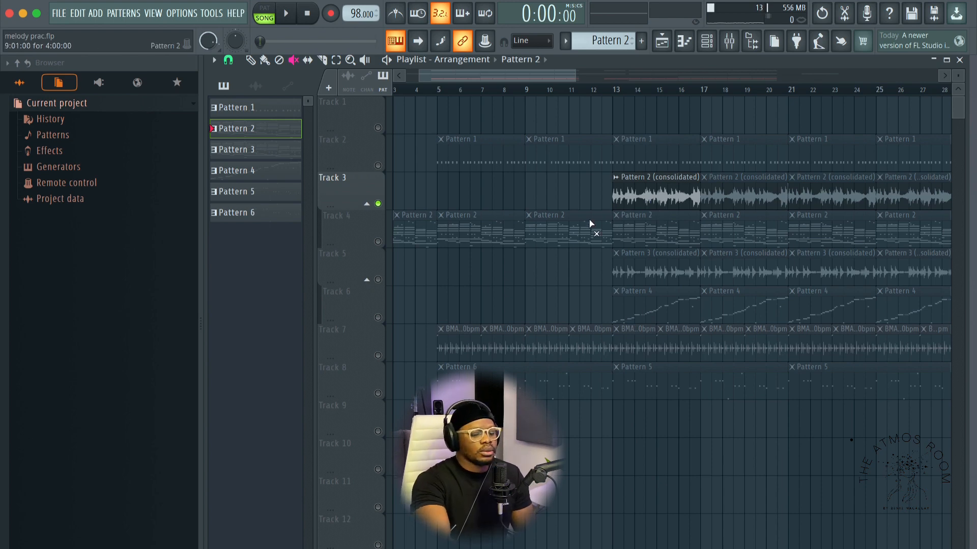
# Open the Pattern 2 (consolidated) audio clip from Track 3 in a new Fruity Slicer channel
pyautogui.press('b')
pyautogui.doubleClick(642, 196)
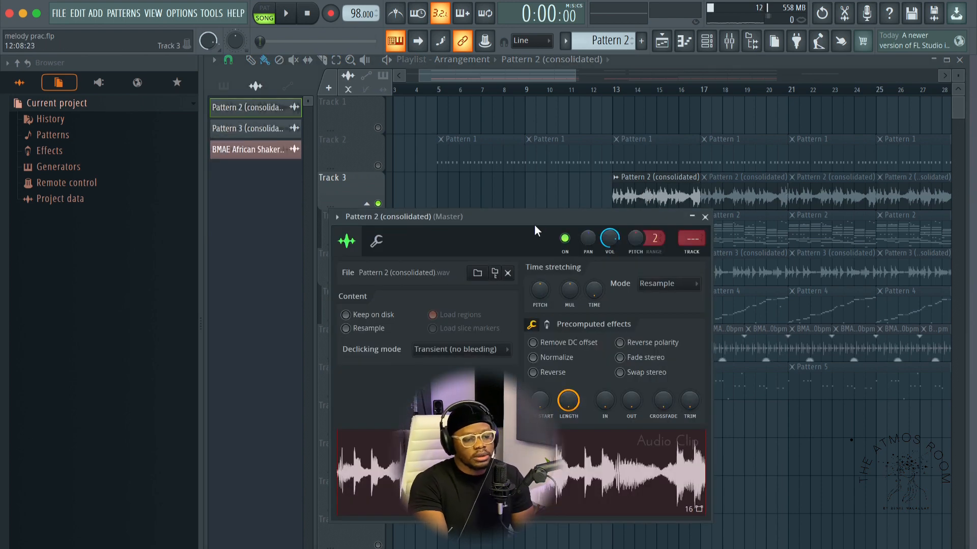
pyautogui.moveTo(534, 225); pyautogui.dragTo(568, 165)
pyautogui.rightClick(502, 373)
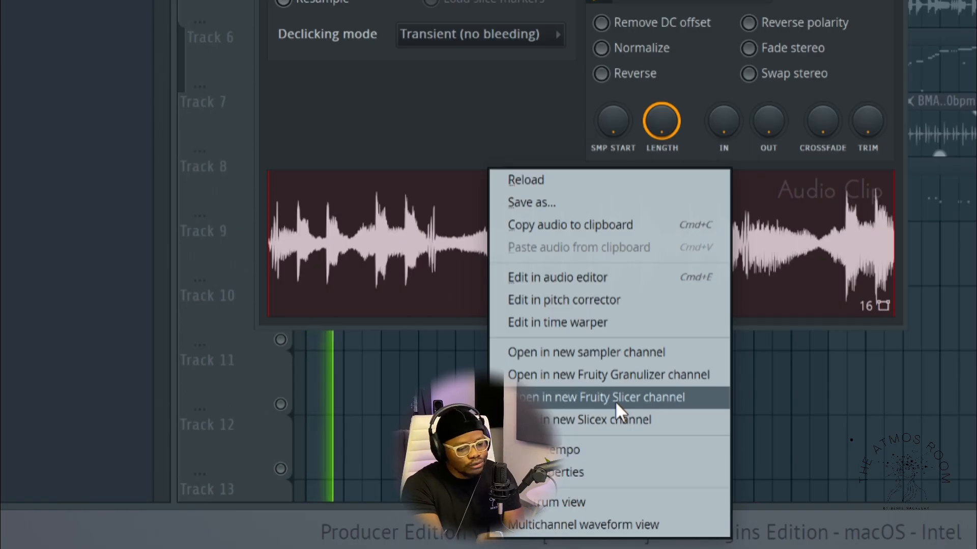
pyautogui.click(615, 401)
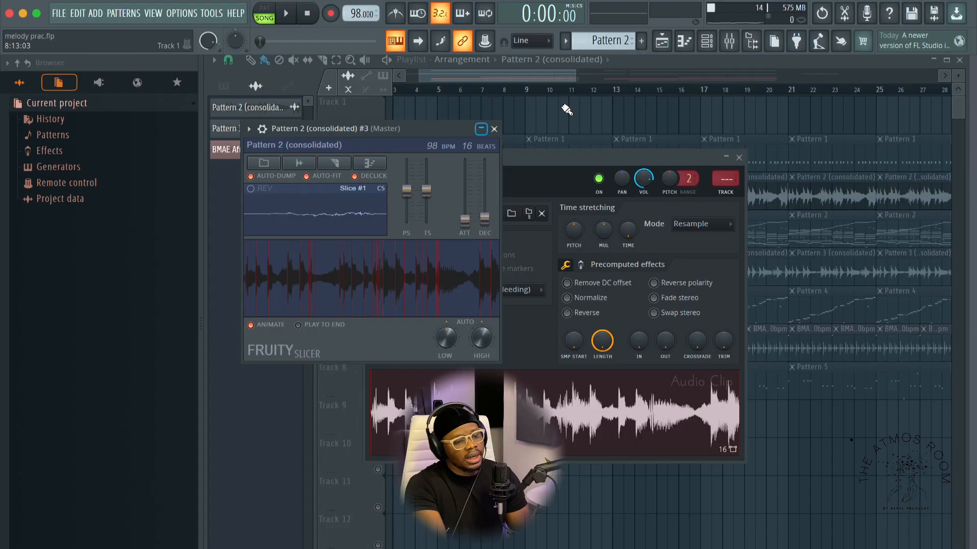
# Mute the synth channels from Cubit GOL to Venise GOL, and play Pattern 2 with the new Fruity Slicer channel's notes in the piano roll
pyautogui.click(707, 41)
pyautogui.click(327, 386)
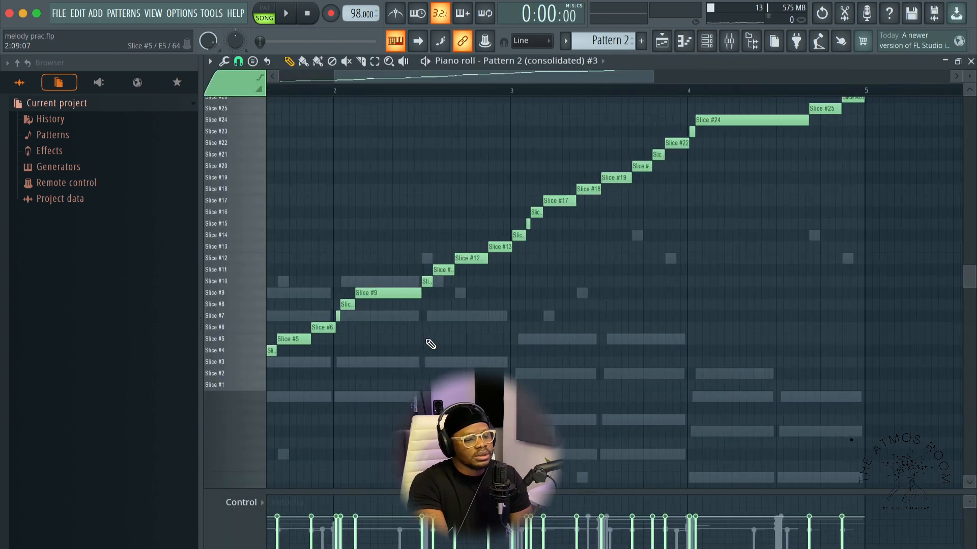
pyautogui.click(707, 41)
pyautogui.press('space')
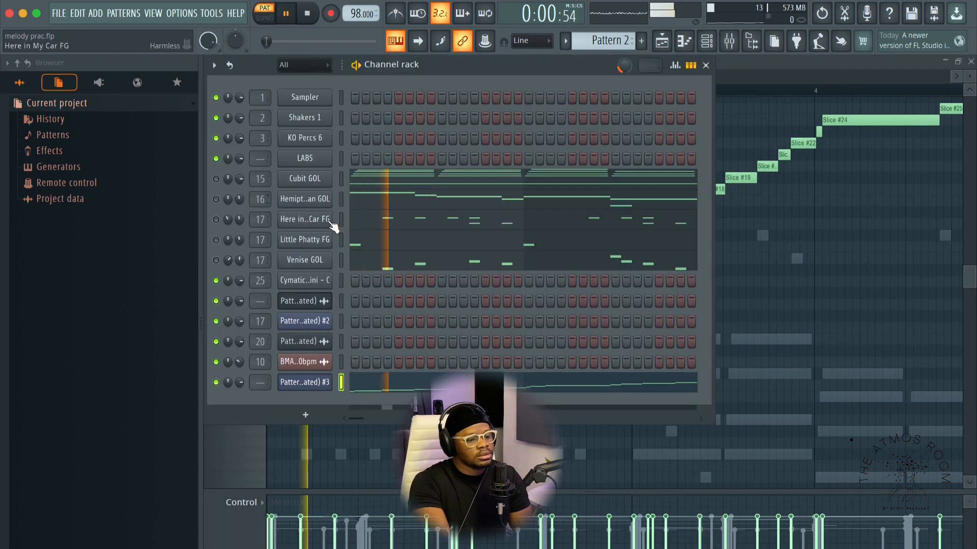
pyautogui.click(776, 77)
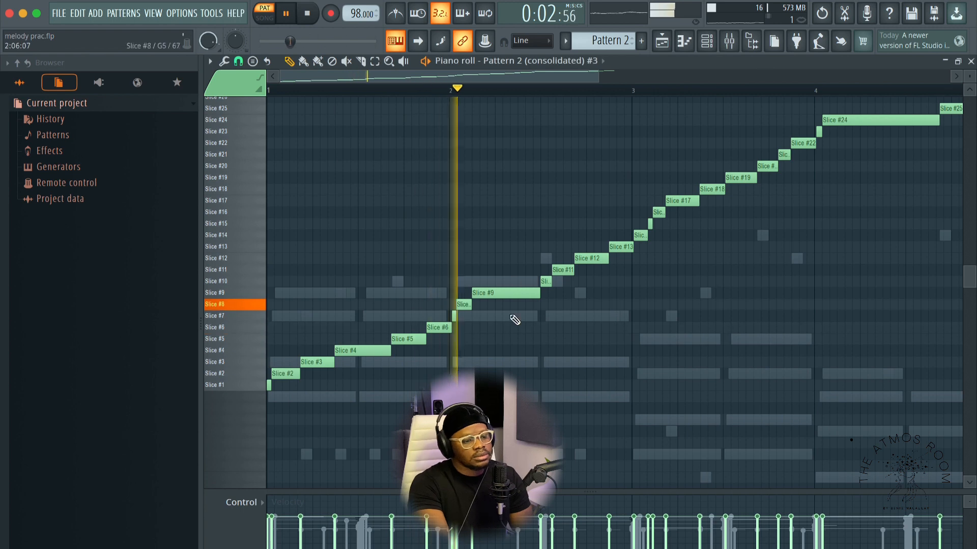
# Examine the rising sequence of slice notes in the piano roll during playback, from Slice #1 to Slice #26, and stop playback
pyautogui.scroll(2, 534, 393)
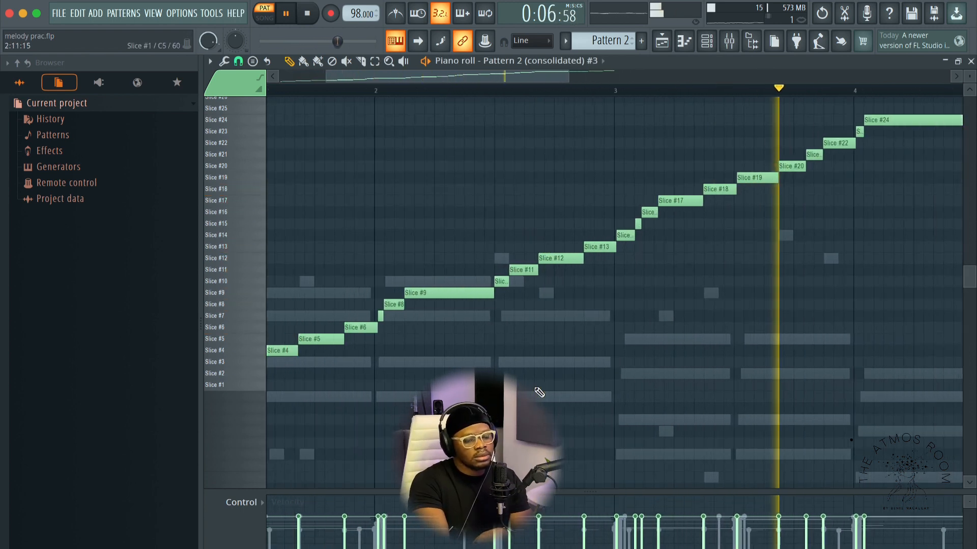
pyautogui.scroll(-2, 539, 393)
pyautogui.scroll(4, 539, 393)
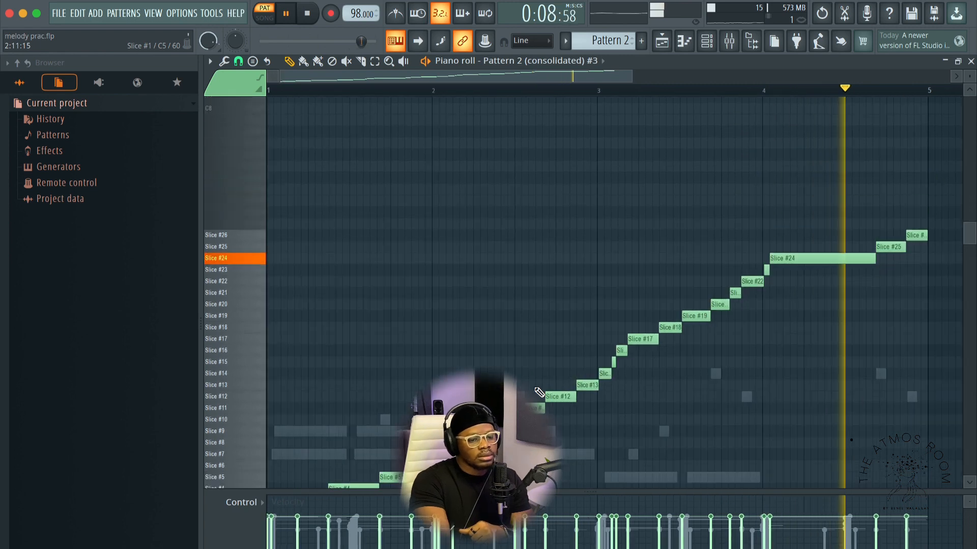
pyautogui.scroll(-2, 539, 393)
pyautogui.press('space')
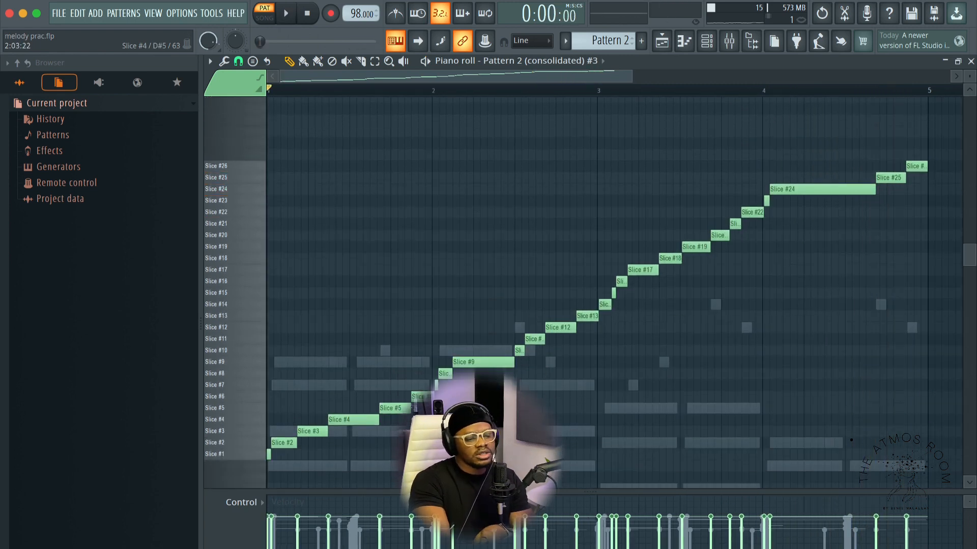
pyautogui.scroll(-4, 463, 419)
pyautogui.scroll(2, 463, 419)
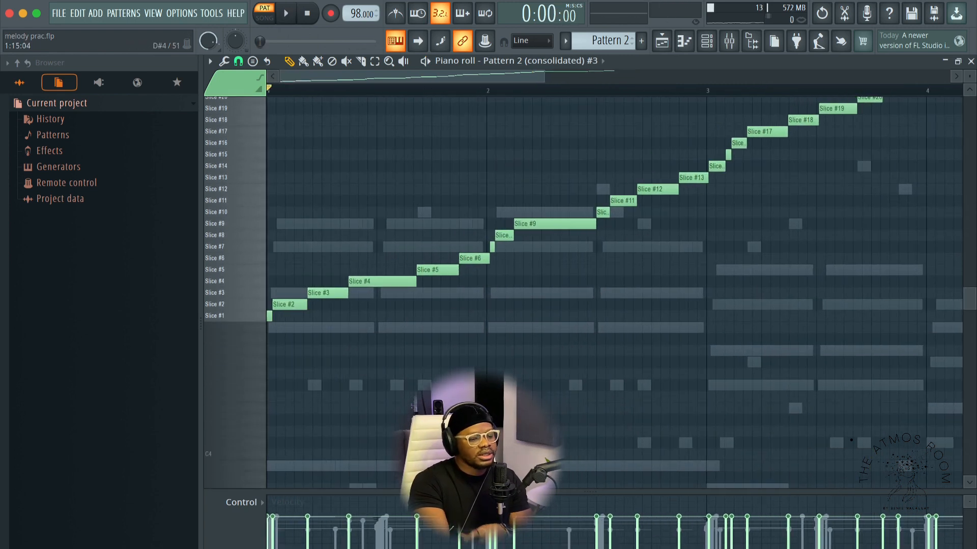
pyautogui.scroll(-4, 557, 295)
# Open the Pattern 4 clip from Track 6 in the piano roll, and play it to examine the rearranged slice notes
pyautogui.press('F5')
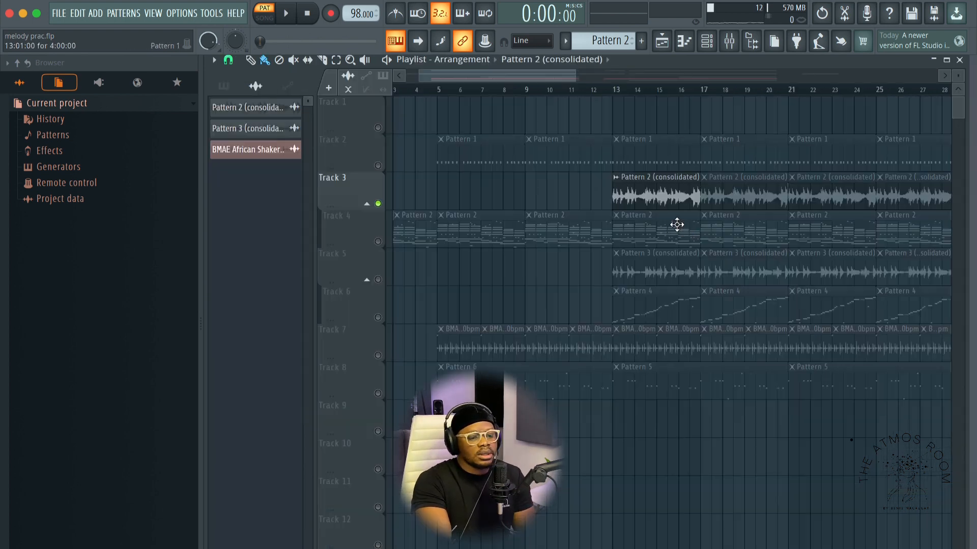
pyautogui.doubleClick(650, 300)
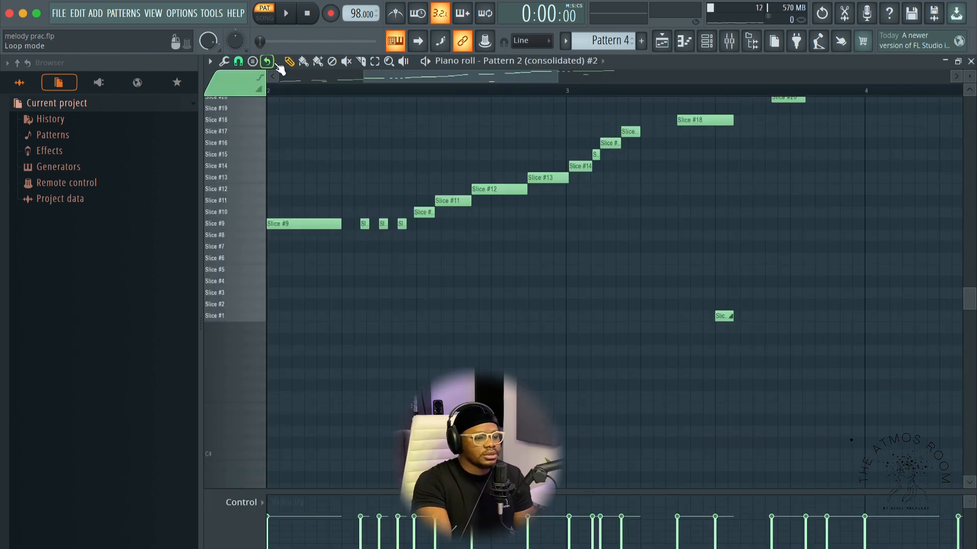
pyautogui.press('space')
pyautogui.scroll(3, 364, 218)
pyautogui.scroll(2, 430, 334)
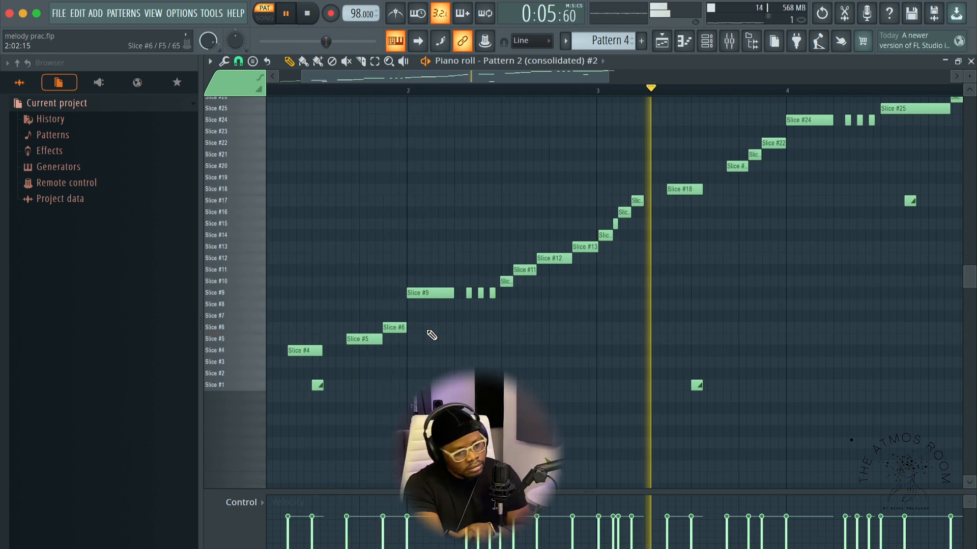
pyautogui.scroll(3, 432, 335)
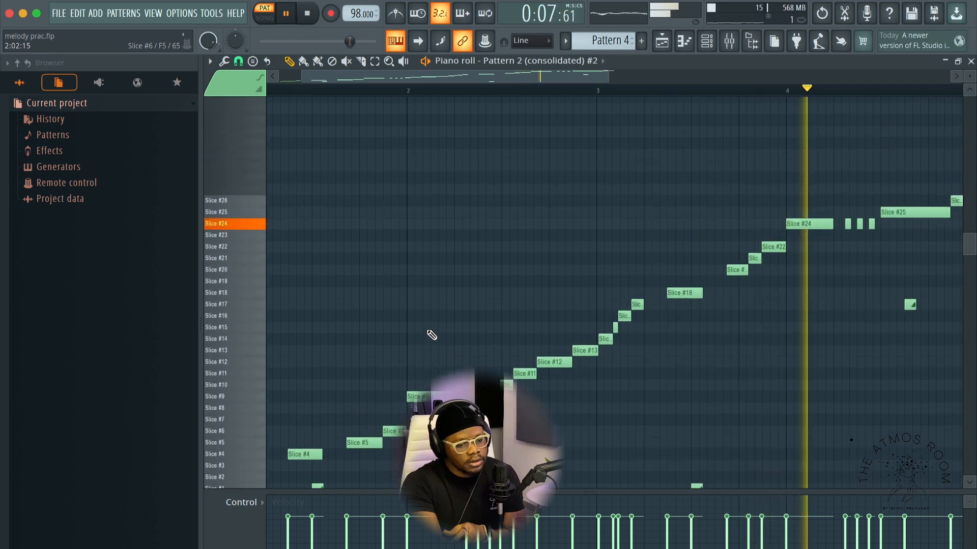
pyautogui.scroll(3, 371, 353)
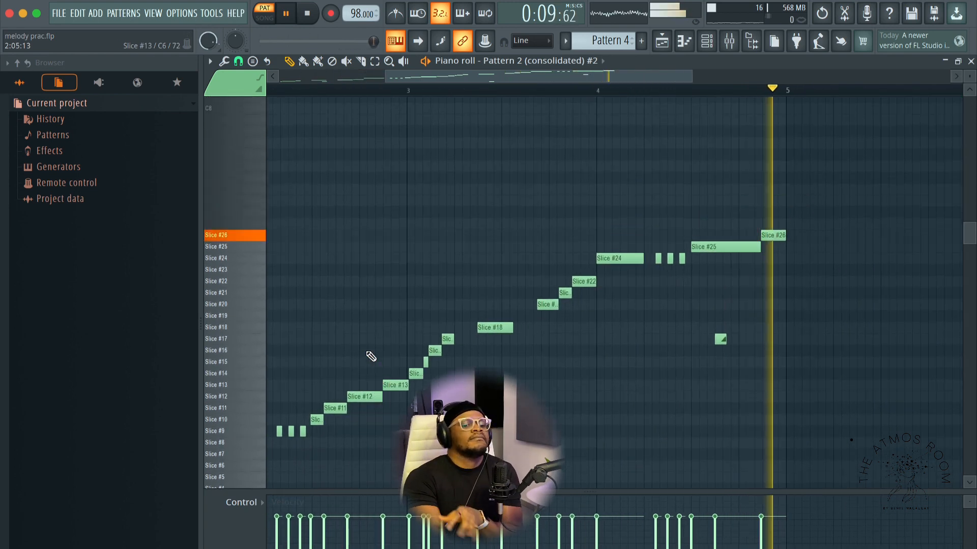
pyautogui.press('space')
# Play the opening slices of Pattern 4 from bar 1, and play the section starting at bar 2
pyautogui.scroll(-5, 465, 347)
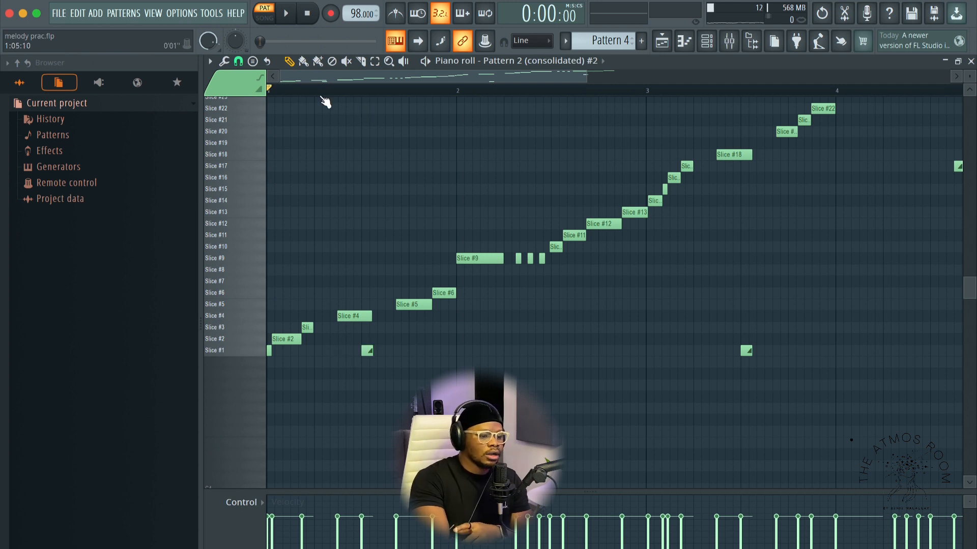
pyautogui.press('space')
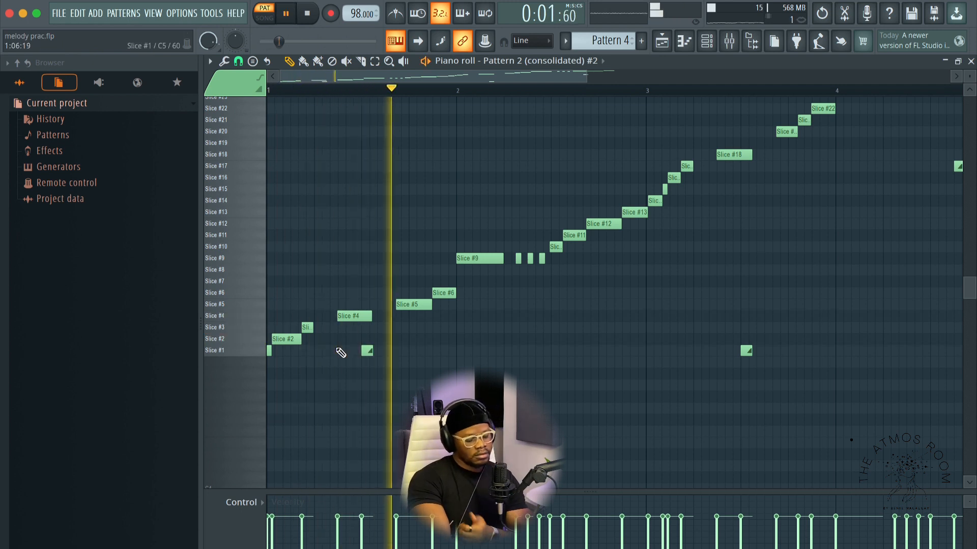
pyautogui.press('space')
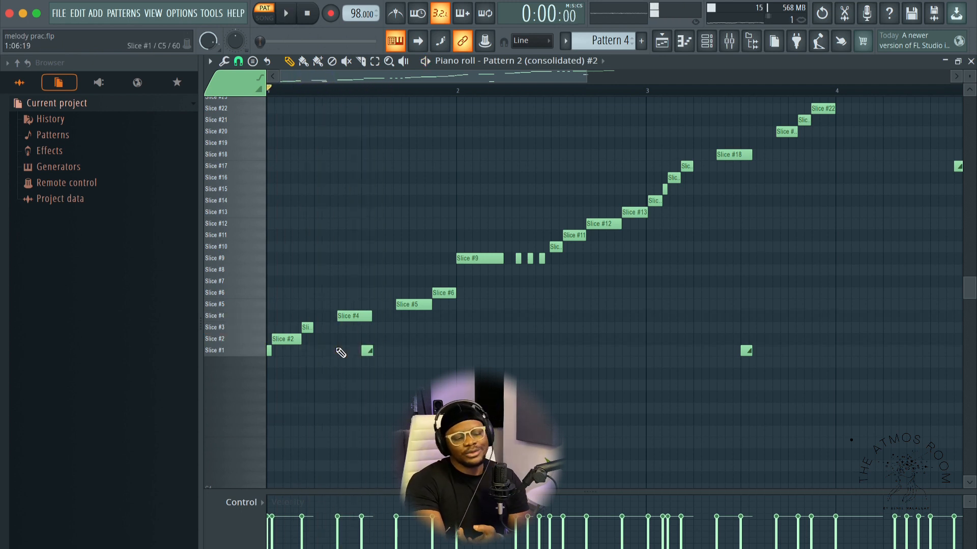
pyautogui.click(456, 85)
pyautogui.press('space')
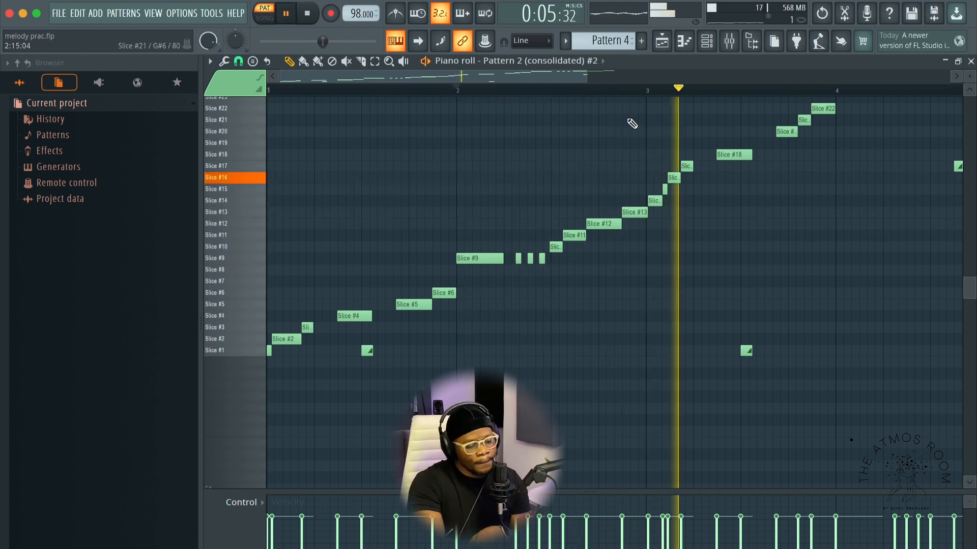
pyautogui.press('space')
# Play Pattern 4 from bar 3 to review the slice edits in its closing bars, and stop playback
pyautogui.hscroll(5, 741, 410)
pyautogui.scroll(3, 741, 410)
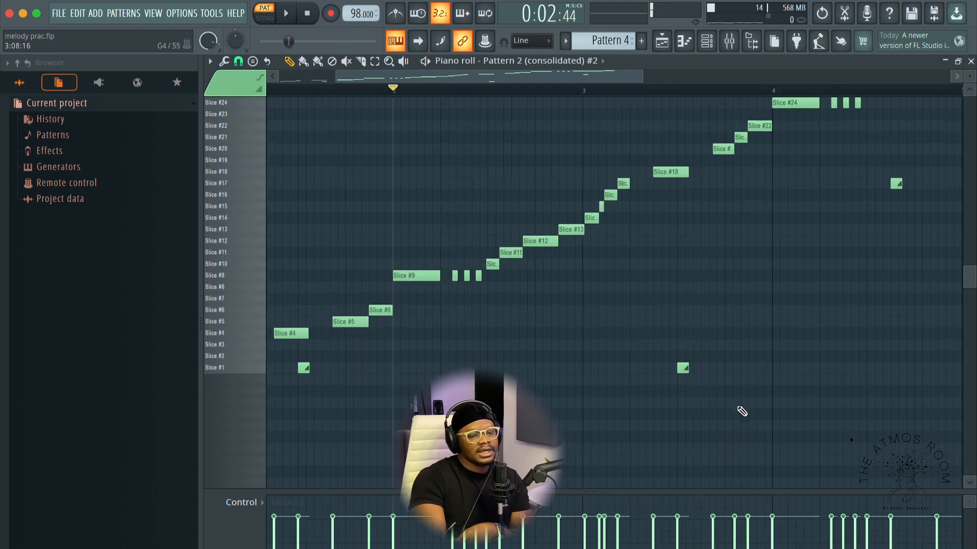
pyautogui.press('space')
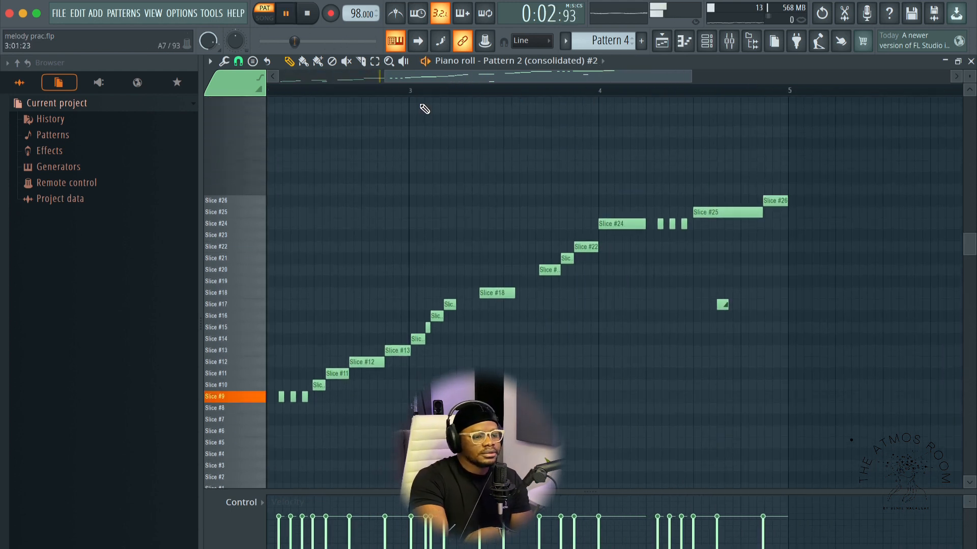
pyautogui.click(414, 92)
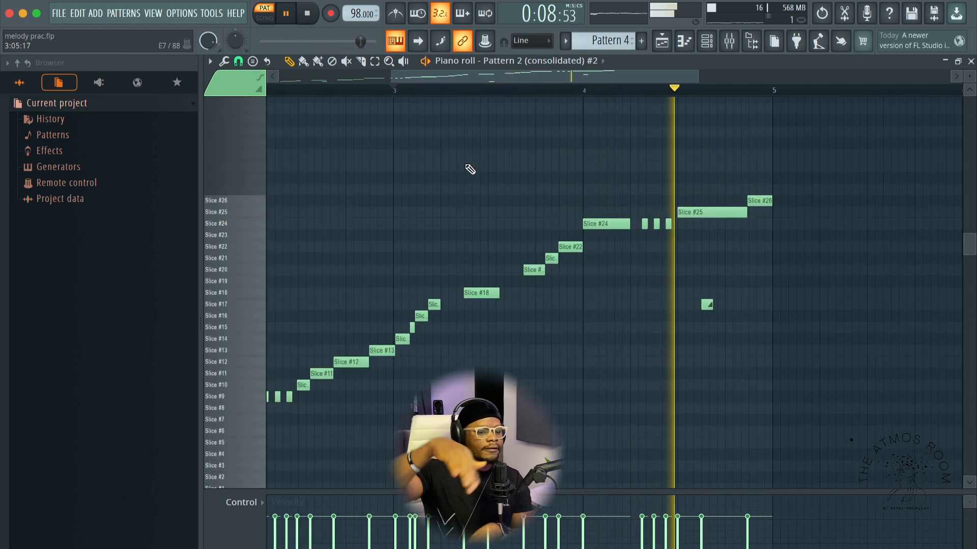
pyautogui.press('space')
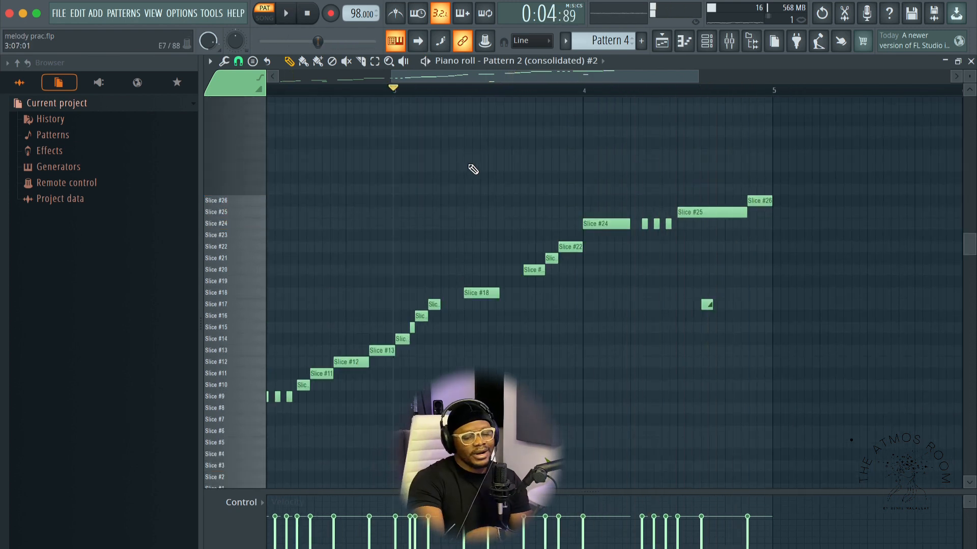
# Stop the song, open the settings of the Pattern 3 (consolidated) clip on Track 5, and show its mixer track, Insert 20
pyautogui.click(970, 63)
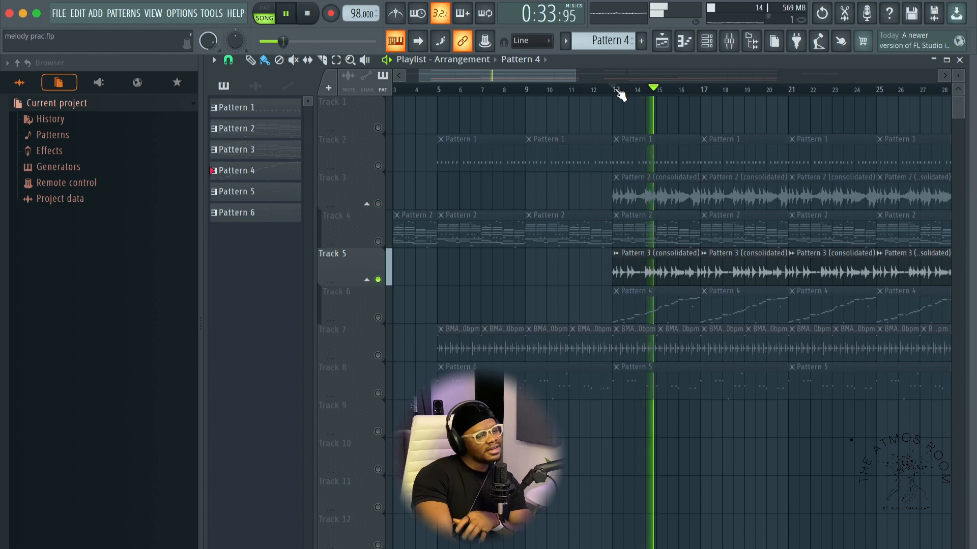
pyautogui.press('space')
pyautogui.doubleClick(638, 273)
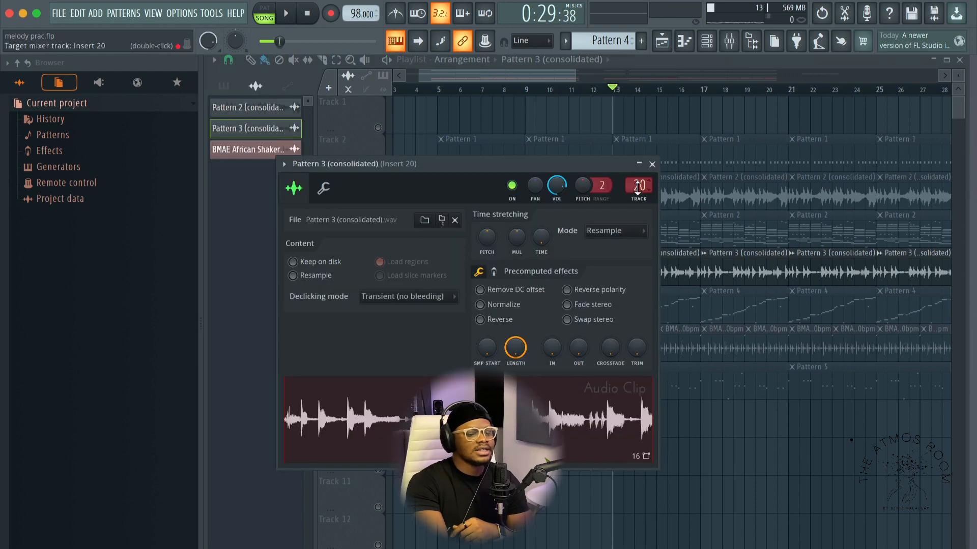
pyautogui.click(637, 185)
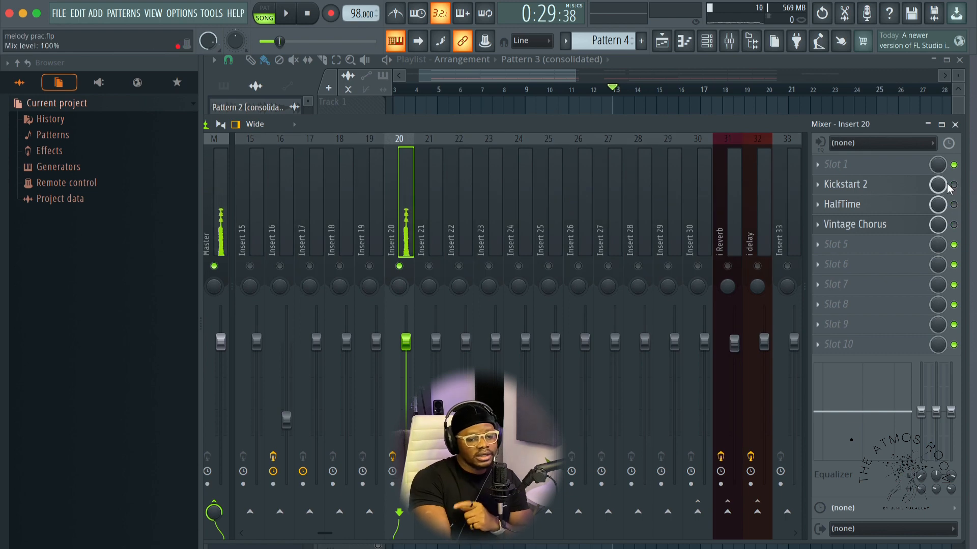
# Enable Kickstart 2 on Insert 20 and play the song to audition its 1/4-note ducking curve
pyautogui.click(954, 184)
pyautogui.click(855, 184)
pyautogui.press('space')
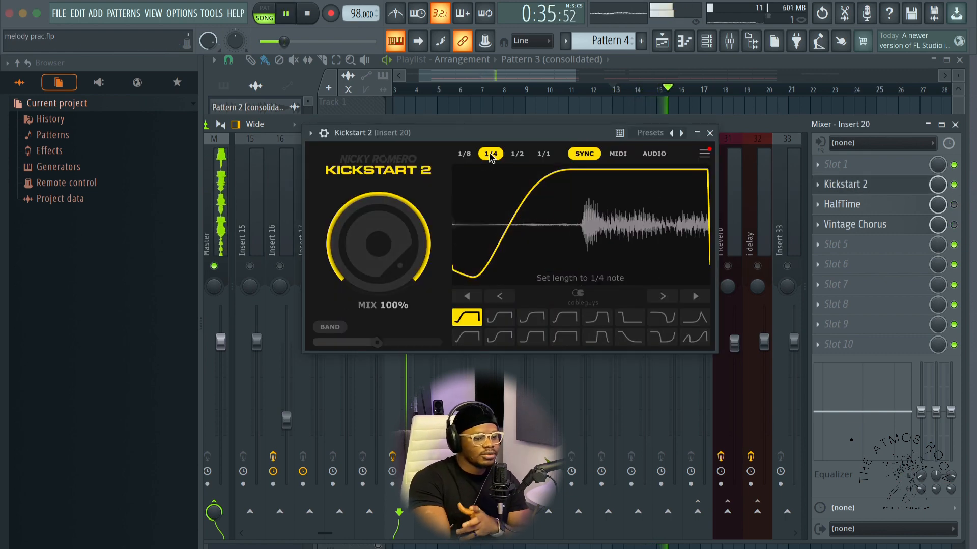
pyautogui.press('space')
# Enable HalfTime on Insert 20 and play the song to audition it with a 1/8 loop in 2x mode
pyautogui.press('space')
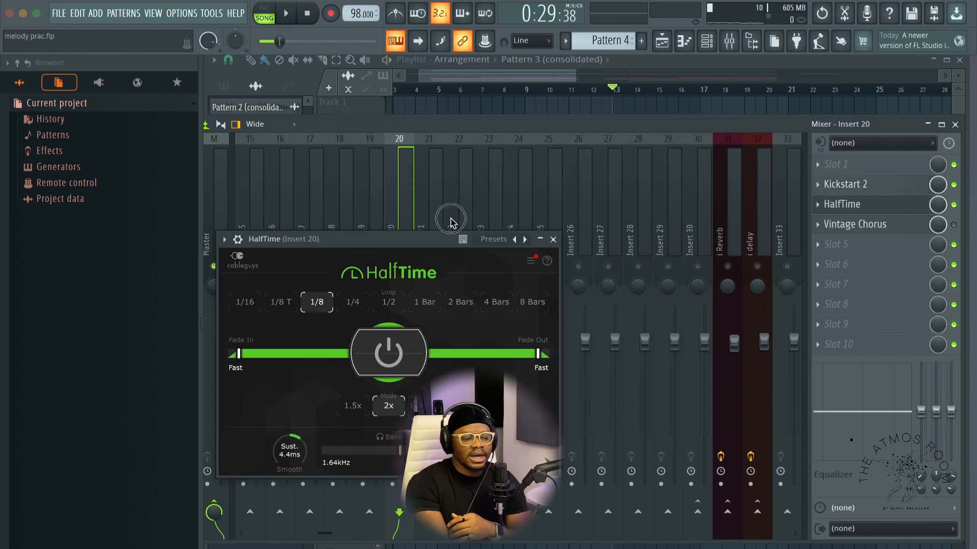
pyautogui.moveTo(377, 236); pyautogui.dragTo(496, 114)
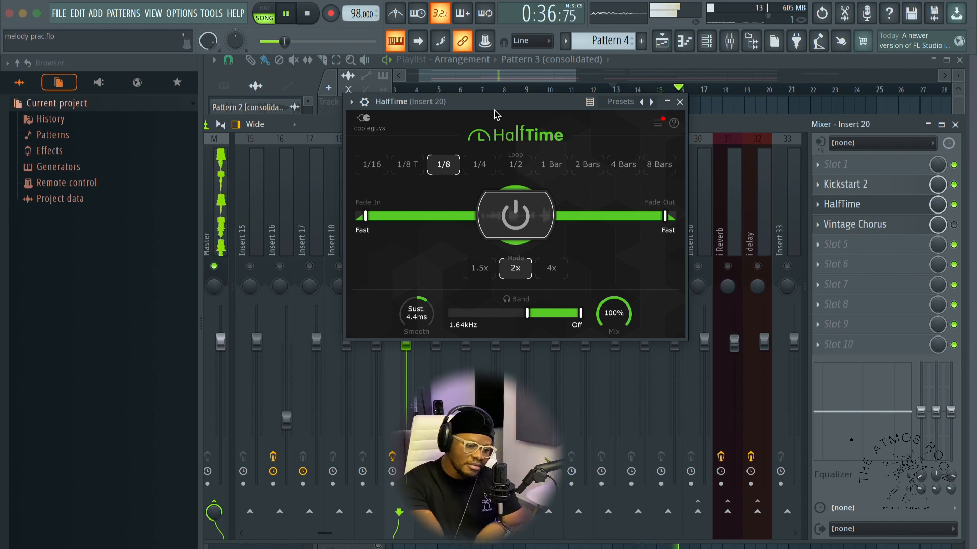
pyautogui.press('space')
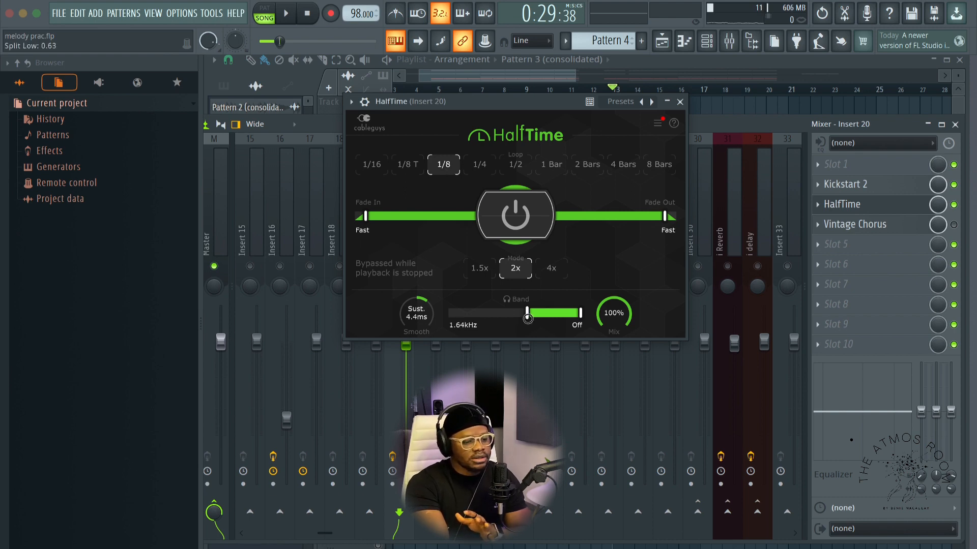
# Set HalfTime's low band limit to Off and play the song to hear the effect on the full frequency range
pyautogui.press('space')
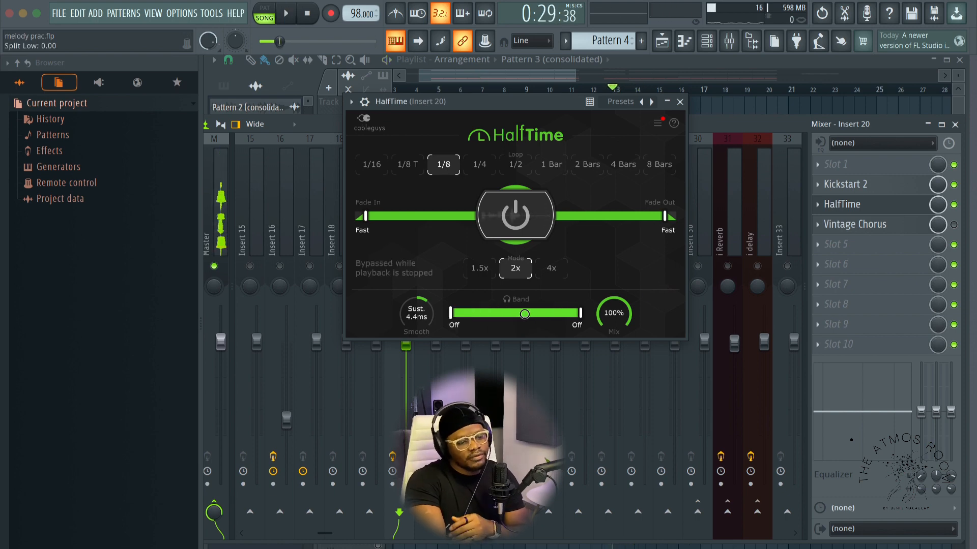
pyautogui.press('space')
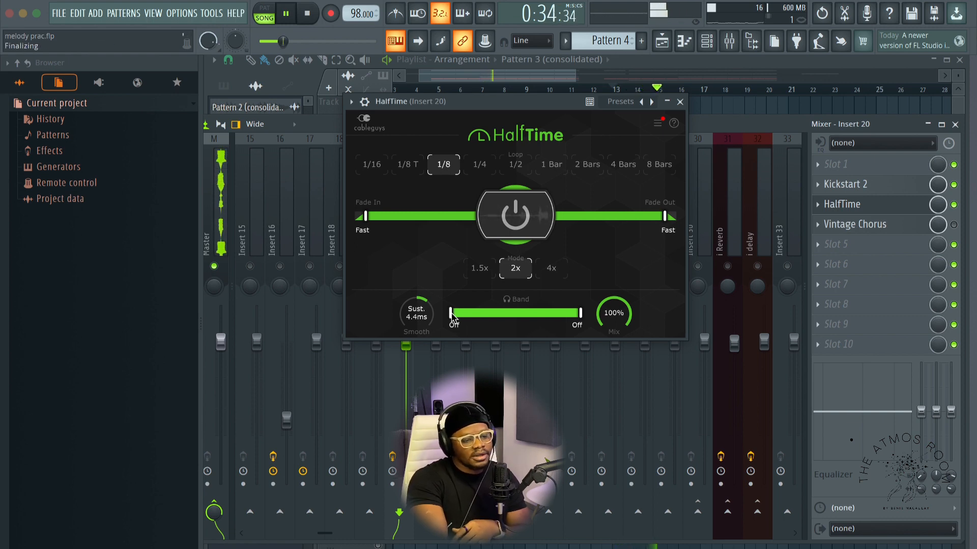
pyautogui.press('space')
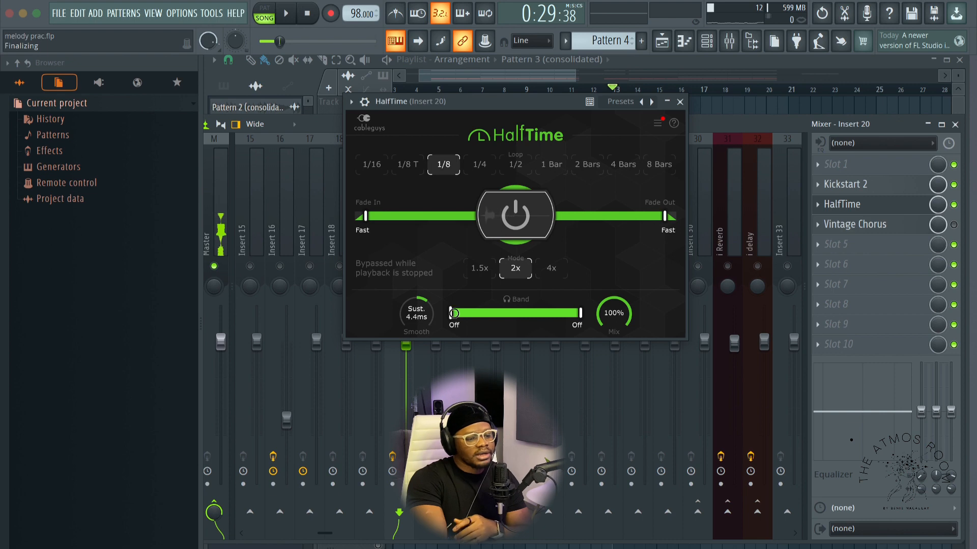
# Set HalfTime's low band limit to 1.64 kHz, play the song to review the effect, and close the plugin window
pyautogui.moveTo(453, 314); pyautogui.dragTo(485, 314)
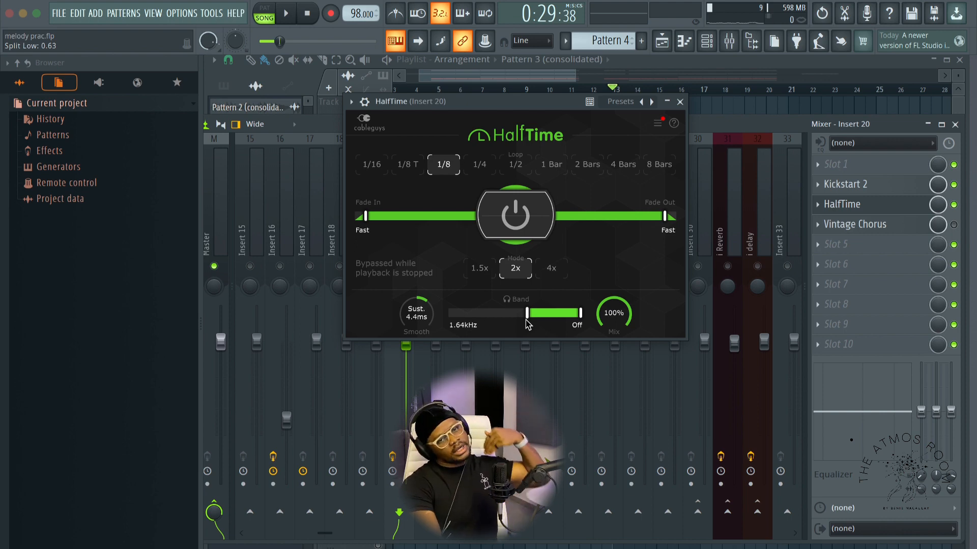
pyautogui.press('space')
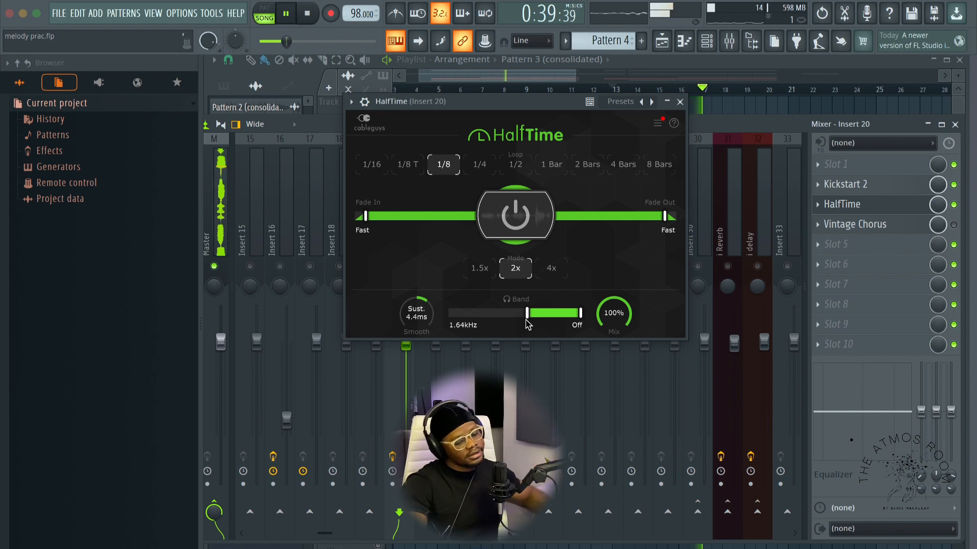
pyautogui.click(679, 102)
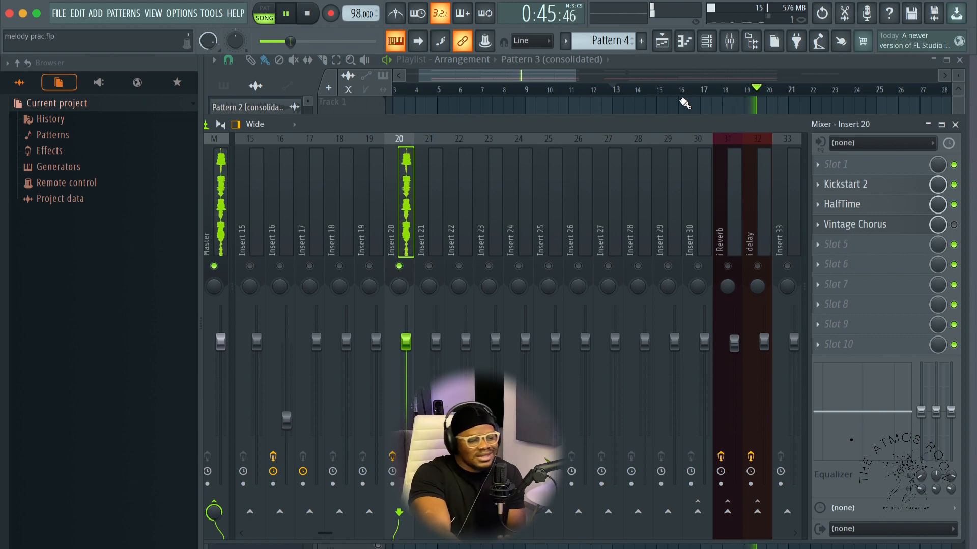
pyautogui.press('space')
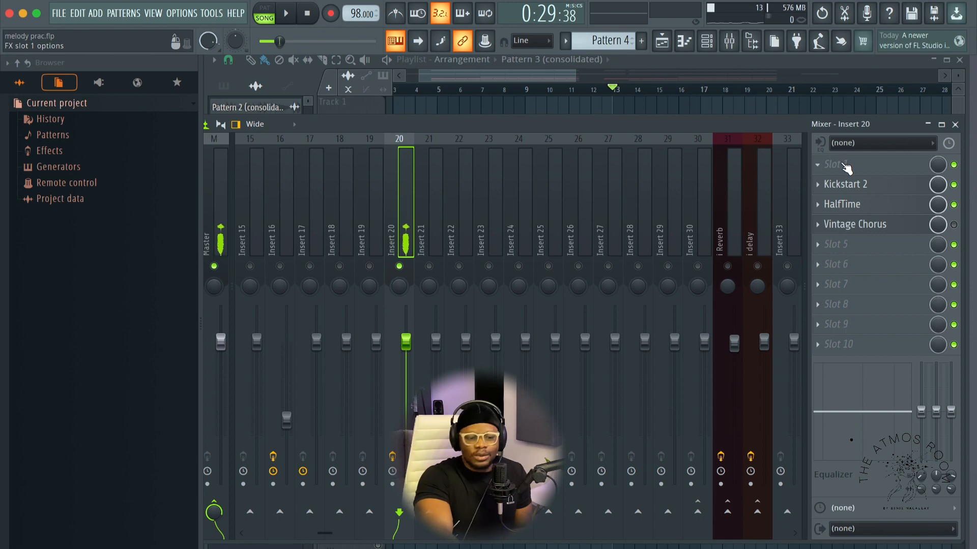
# Enable Vintage Chorus on Insert 20 and play the song to audition the chorus on the chopped melody
pyautogui.click(892, 230)
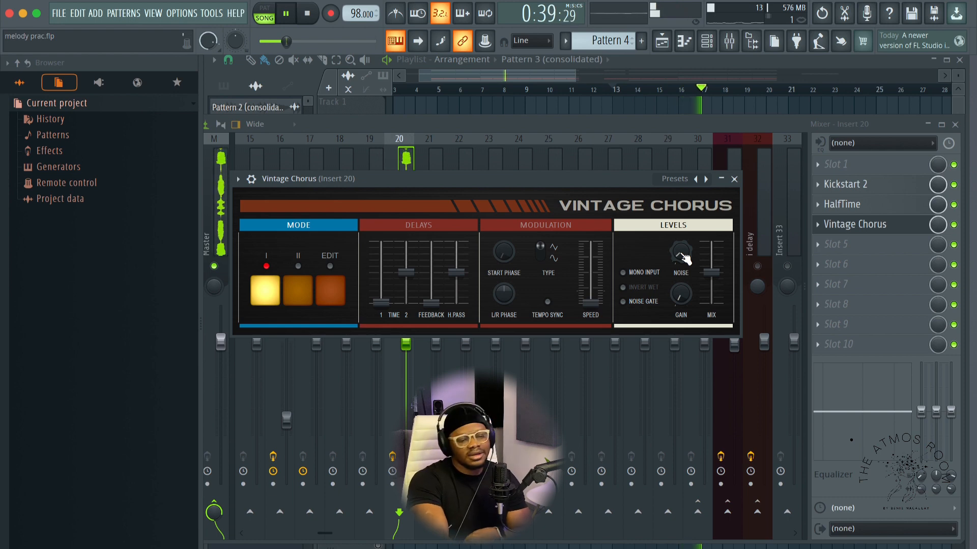
pyautogui.press('space')
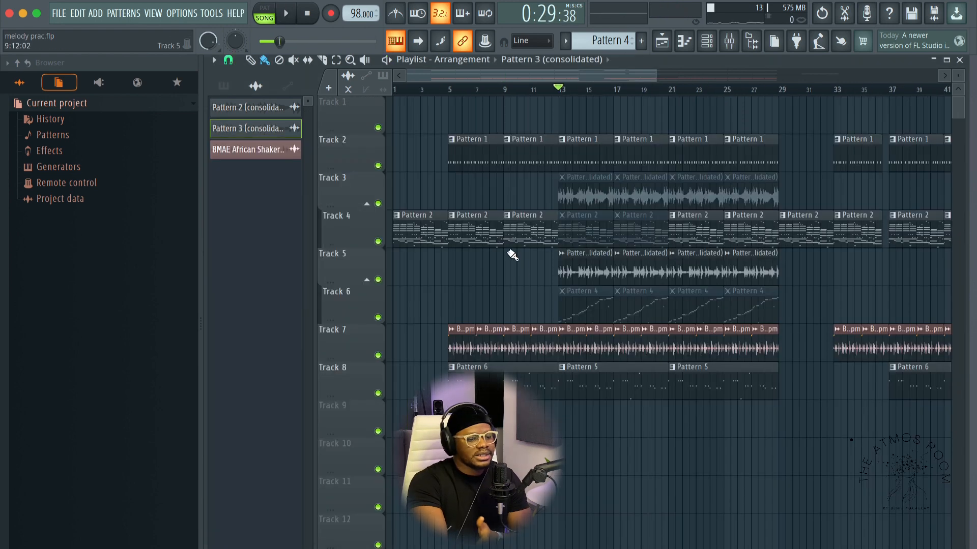
# Mute Track 2 and the shaker loop on Track 7 in the playlist
pyautogui.click(378, 166)
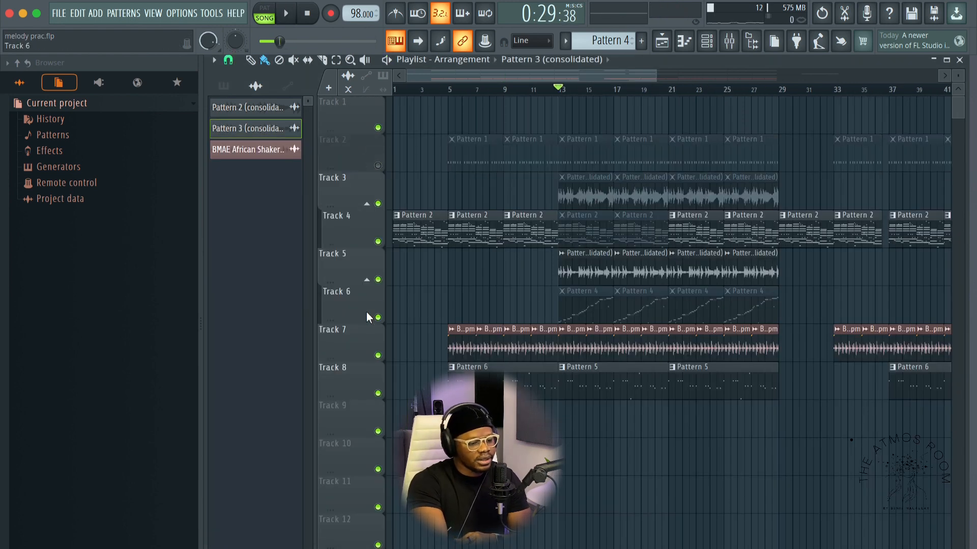
pyautogui.click(378, 356)
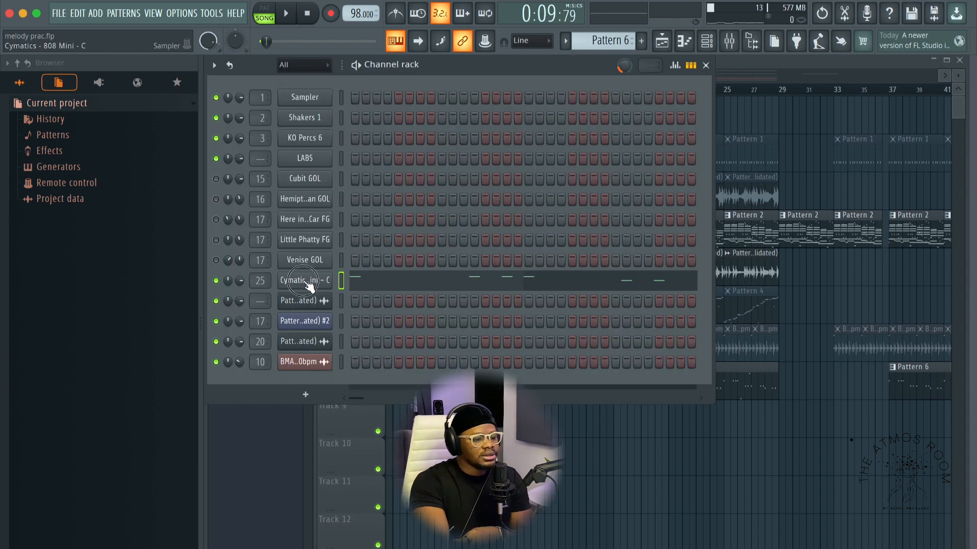
# Open the Cymatics - 808 Mini - C sampler channel, audition its bass sample several times, and close it
pyautogui.click(305, 280)
pyautogui.moveTo(334, 94); pyautogui.dragTo(378, 118)
pyautogui.click(332, 360)
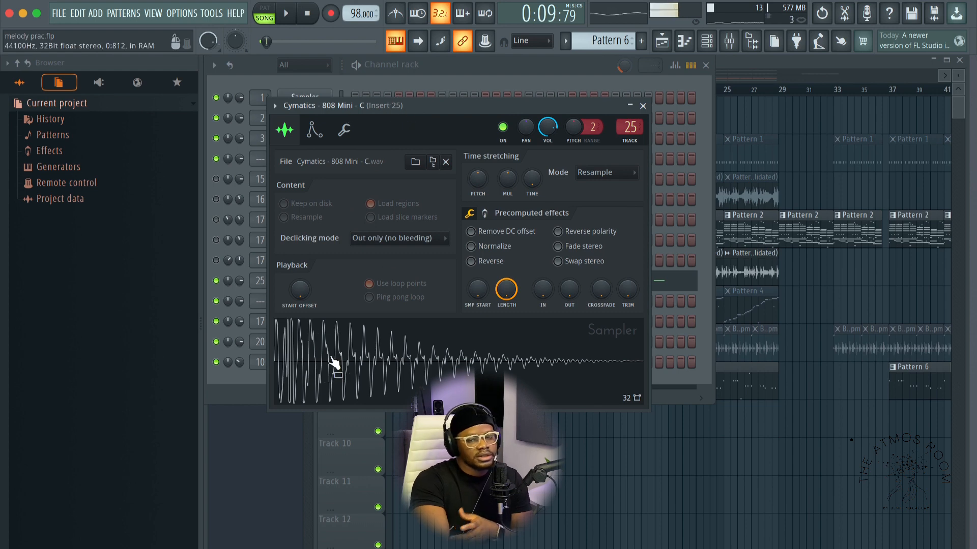
pyautogui.click(335, 362)
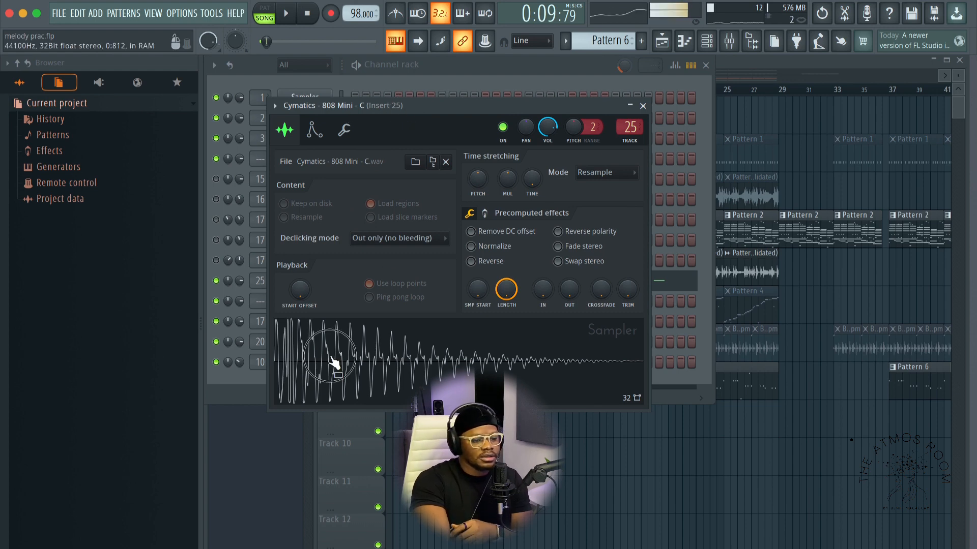
pyautogui.click(357, 359)
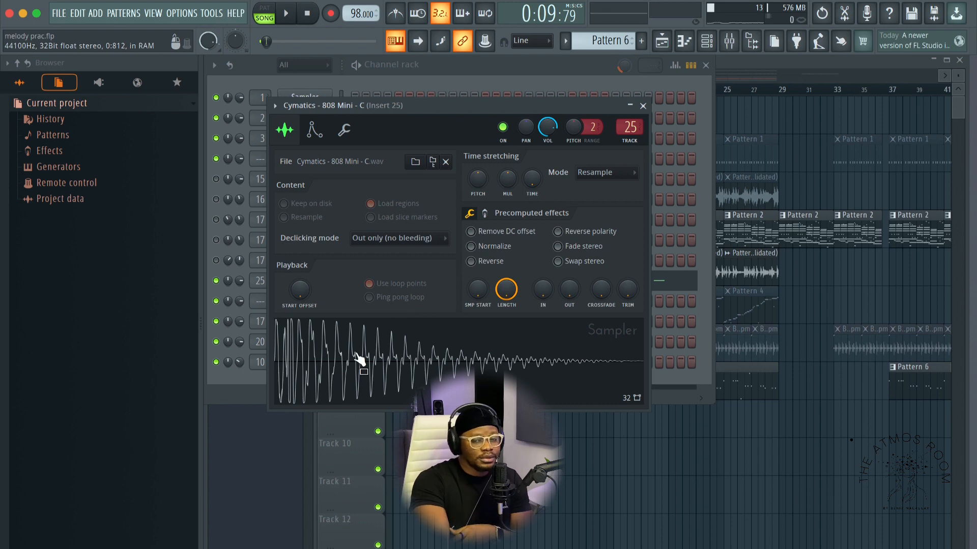
pyautogui.click(360, 359)
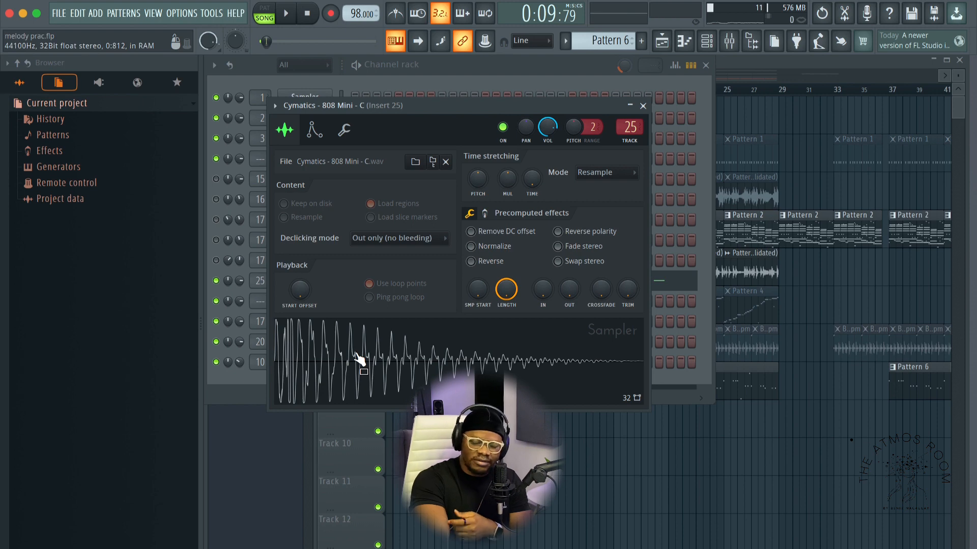
pyautogui.click(359, 360)
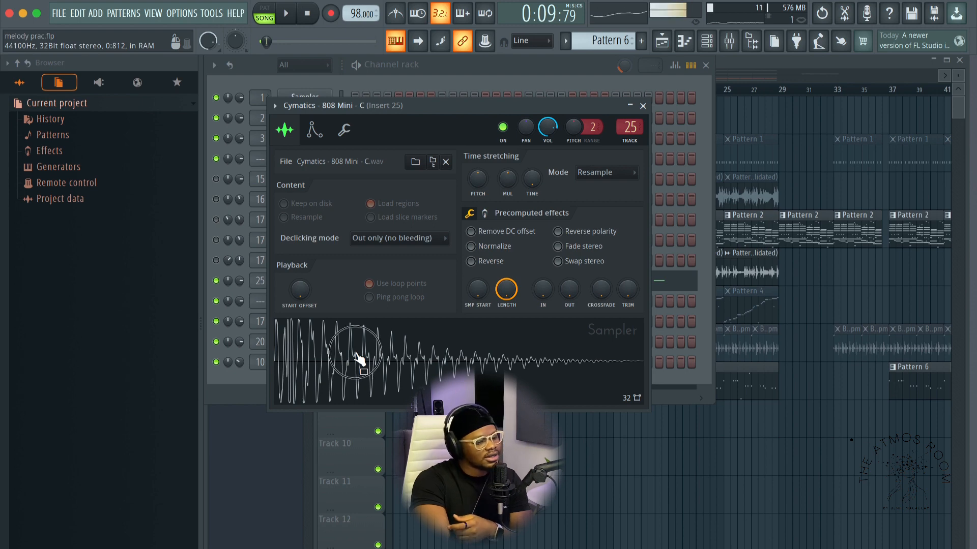
pyautogui.click(644, 106)
# Select Pattern 2, unmute its Cubit GOL channel, and play the song from bar 5 in the playlist
pyautogui.scroll(4, 605, 43)
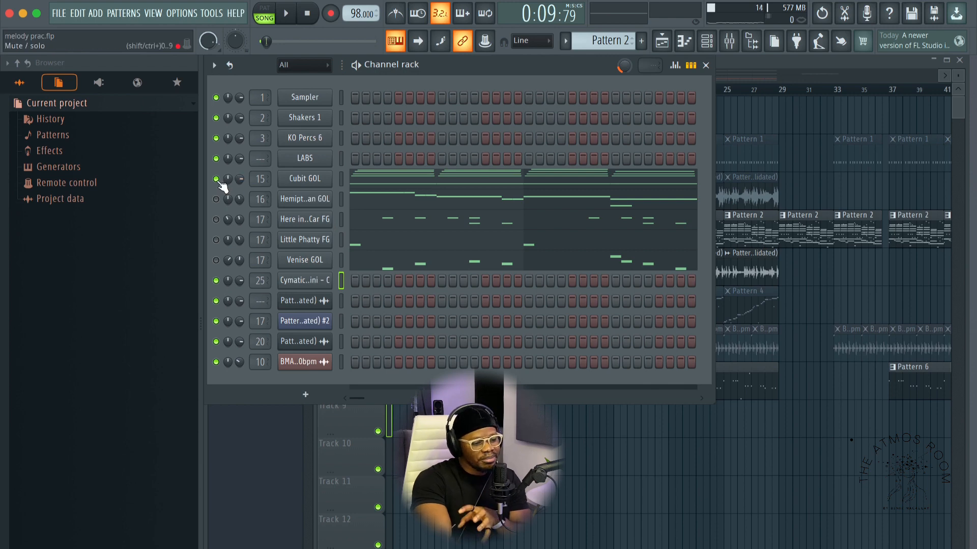
pyautogui.press('F6')
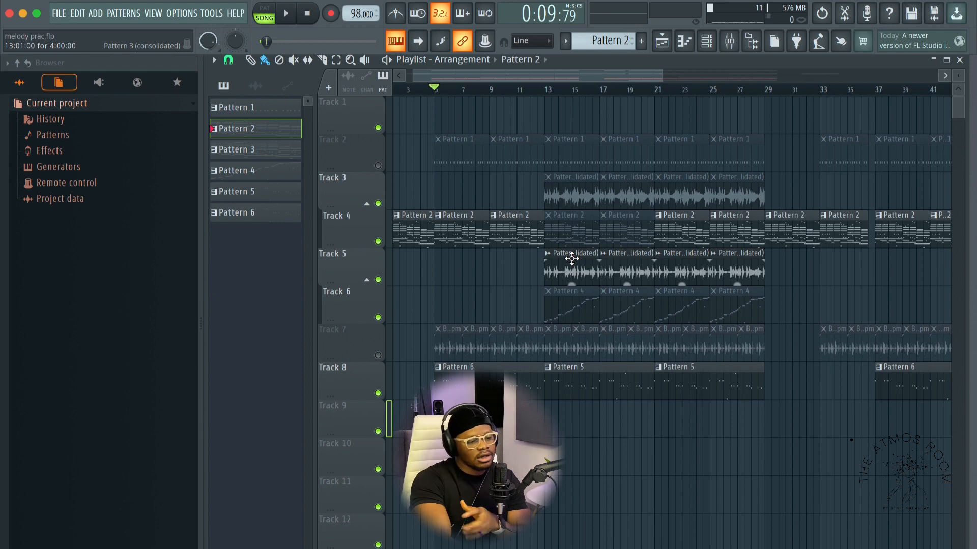
pyautogui.press('space')
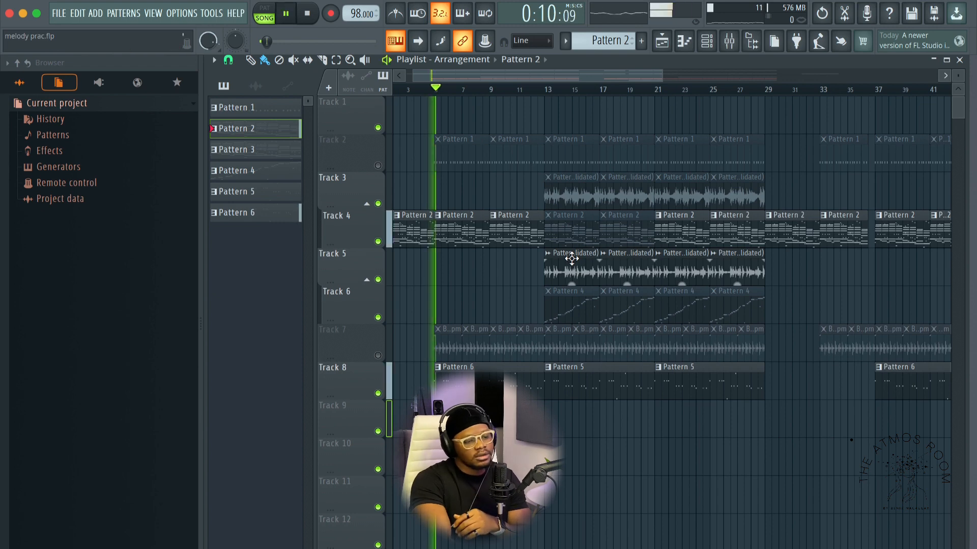
pyautogui.click(685, 43)
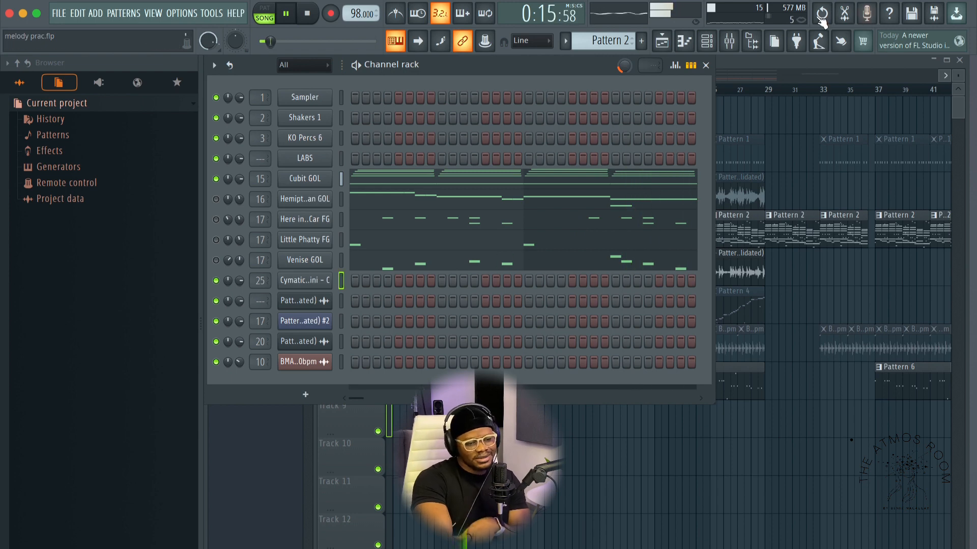
pyautogui.click(754, 60)
# Open the Pattern 6 clip from Track 8 in the piano roll and examine its 808 notes during playback
pyautogui.doubleClick(512, 375)
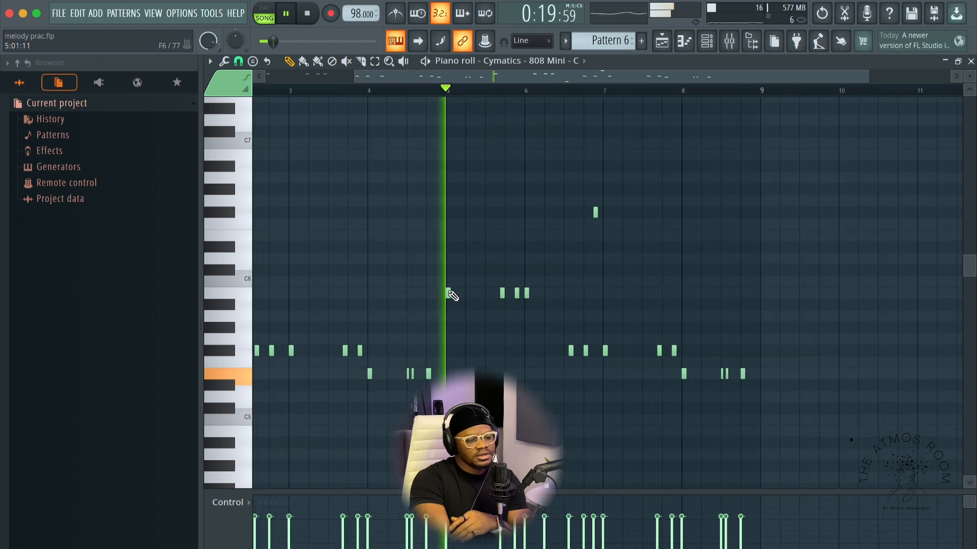
pyautogui.scroll(-3, 469, 279)
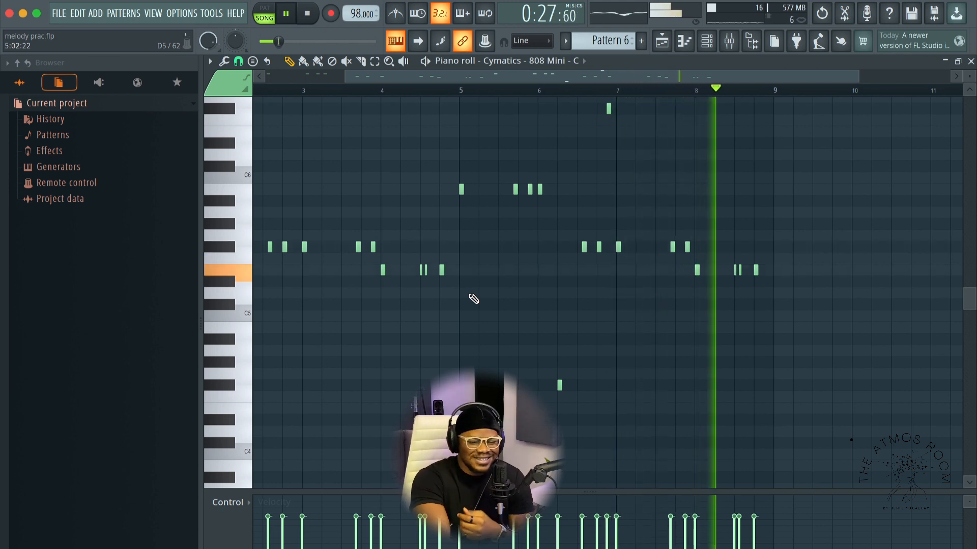
pyautogui.press('space')
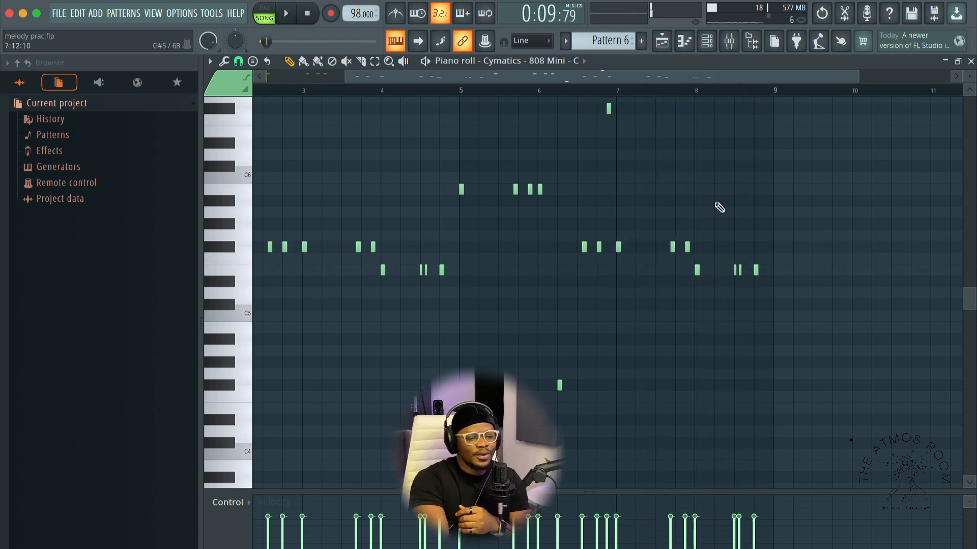
# Open the Pattern 5 clip from Track 8 in the piano roll, play the song from bar 13 to examine its 808 notes, and return to the playlist
pyautogui.press('F5')
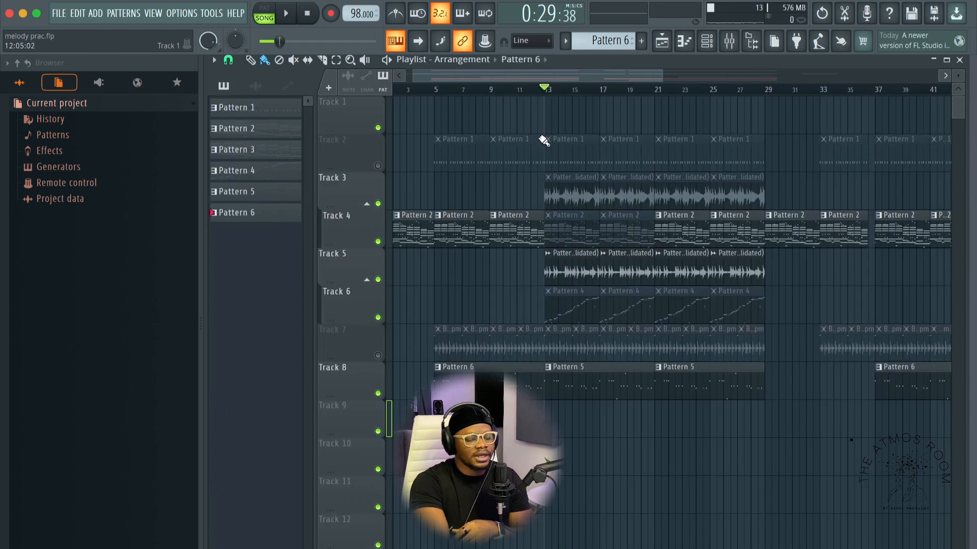
pyautogui.doubleClick(573, 387)
pyautogui.press('space')
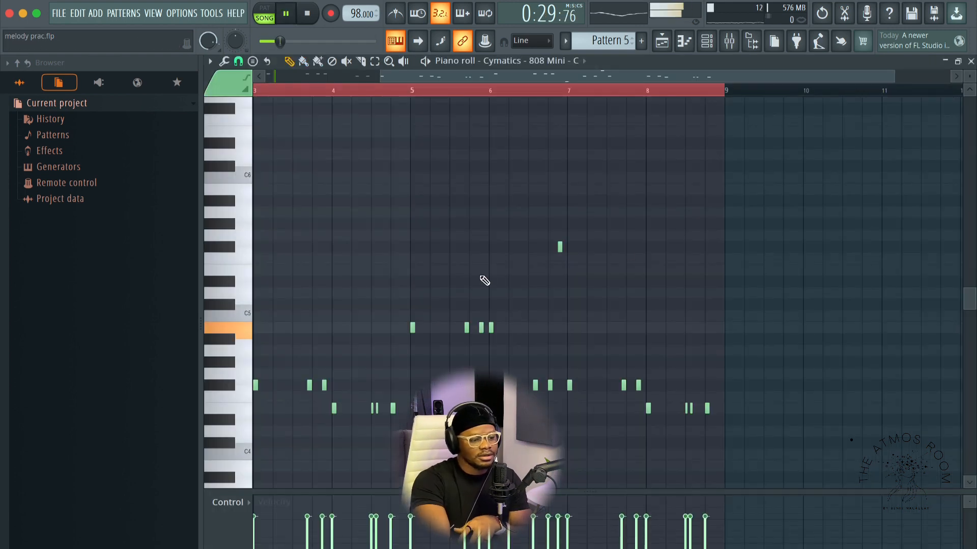
pyautogui.moveTo(522, 76); pyautogui.dragTo(326, 87)
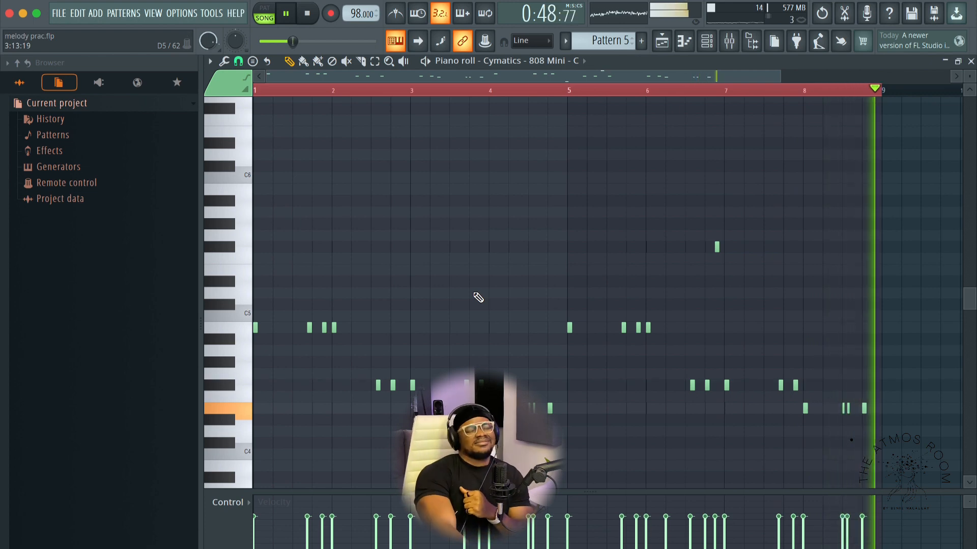
pyautogui.press('space')
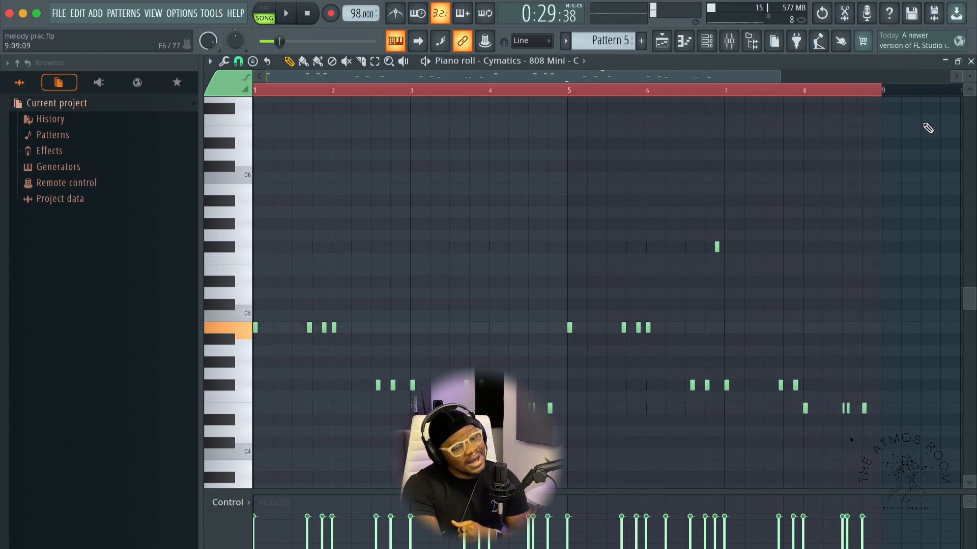
pyautogui.click(969, 61)
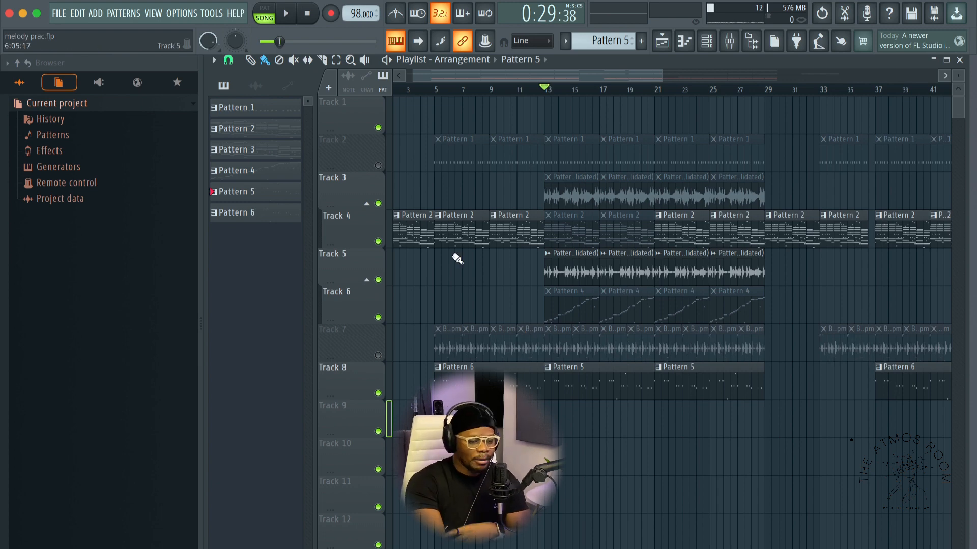
# Unmute the drum loop on Track 7 and play the song from bar 13 to hear it with the melody
pyautogui.click(378, 356)
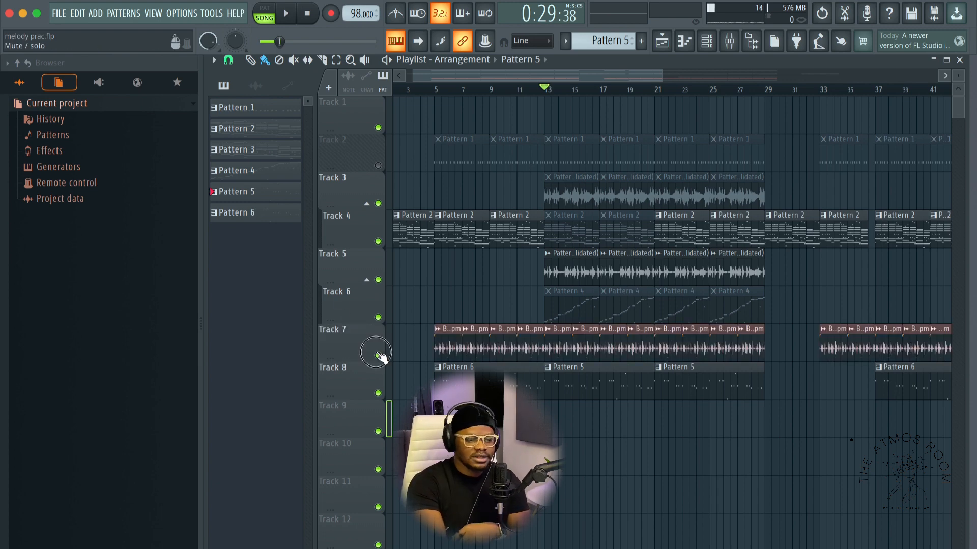
pyautogui.press('space')
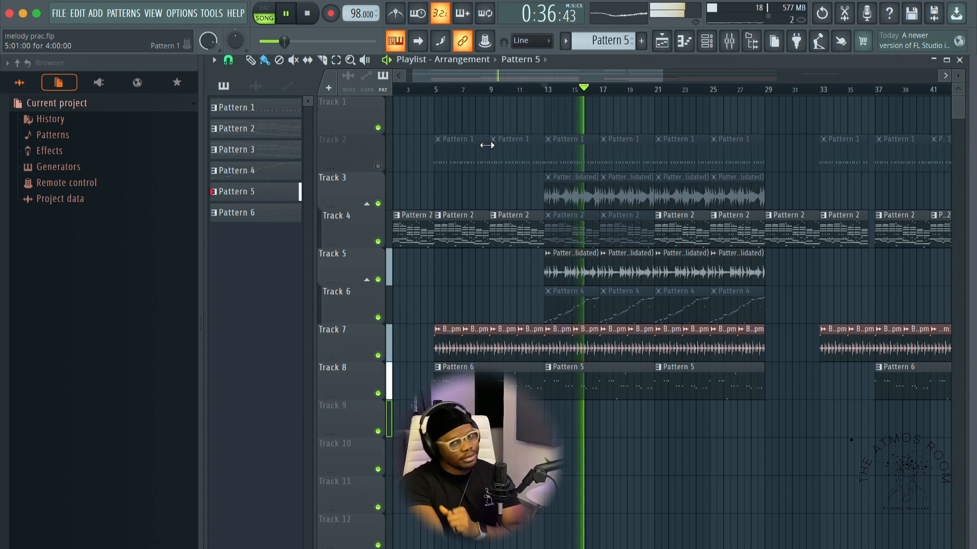
pyautogui.press('space')
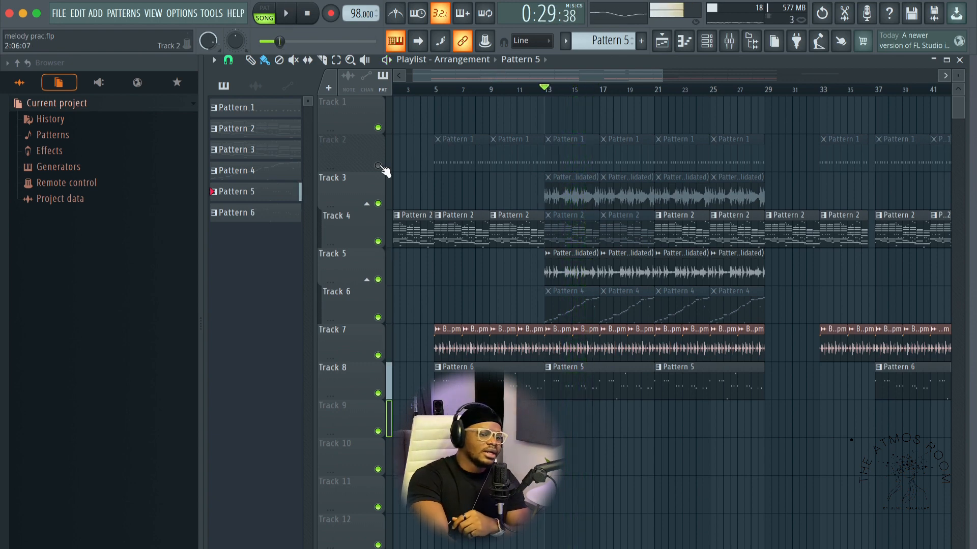
# Unmute Track 2, open its Pattern 1 clip, and play the song with the pattern's percussion channels shown in the channel rack
pyautogui.click(378, 166)
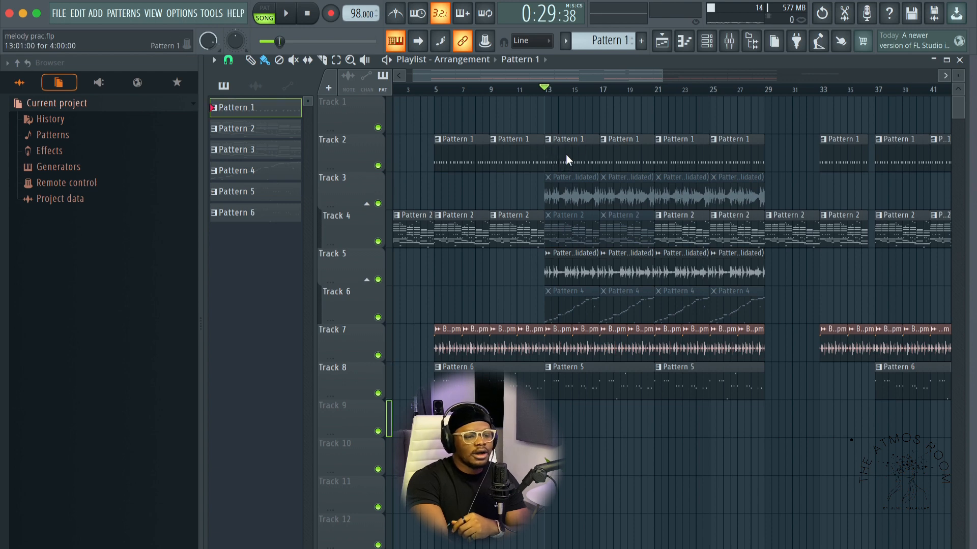
pyautogui.doubleClick(569, 161)
pyautogui.click(706, 41)
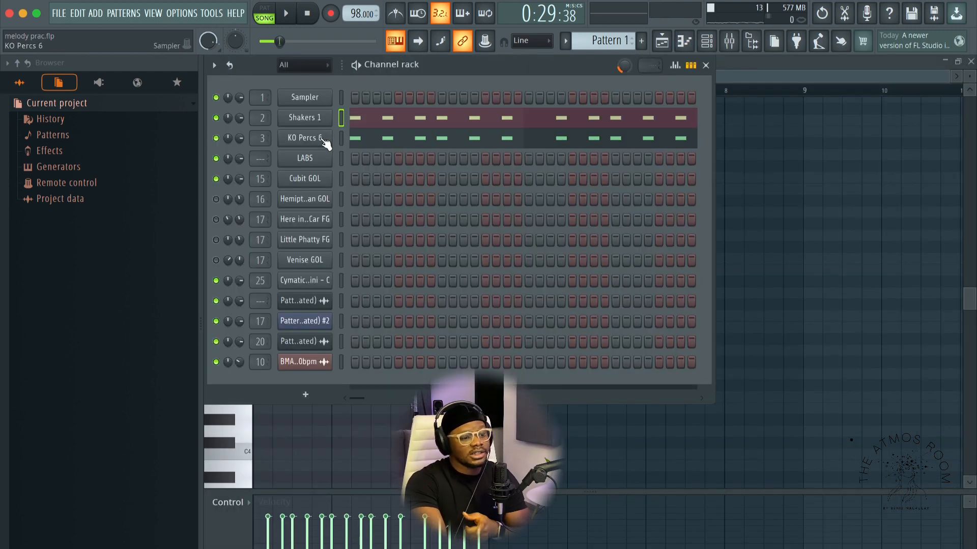
pyautogui.press('space')
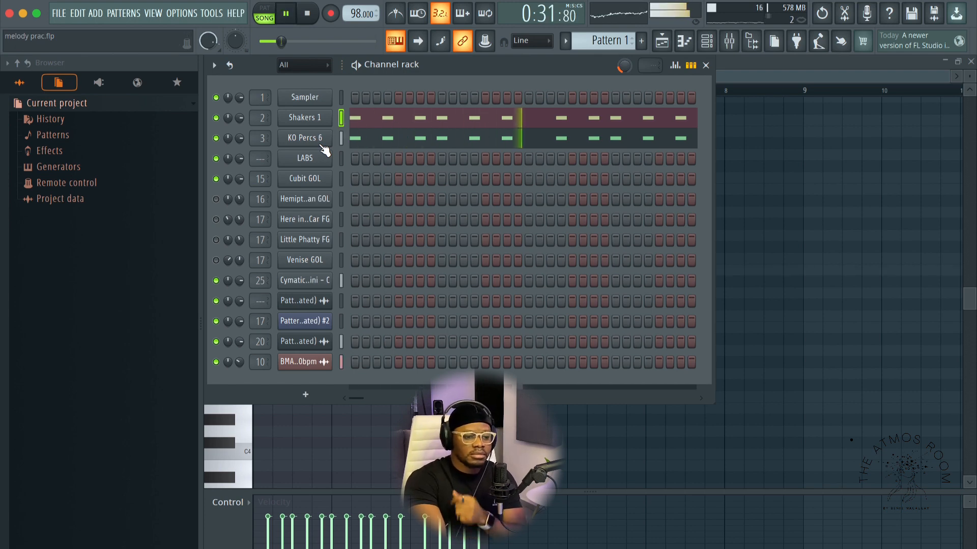
# Open the KO Percs 6 sampler channel, examine its sample during playback from bar 13, and return to the channel rack
pyautogui.click(313, 143)
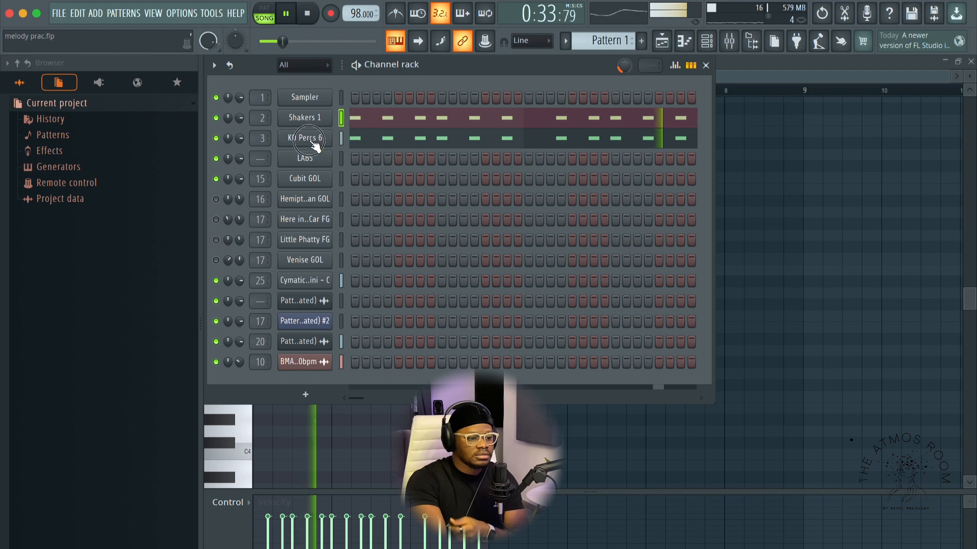
pyautogui.press('space')
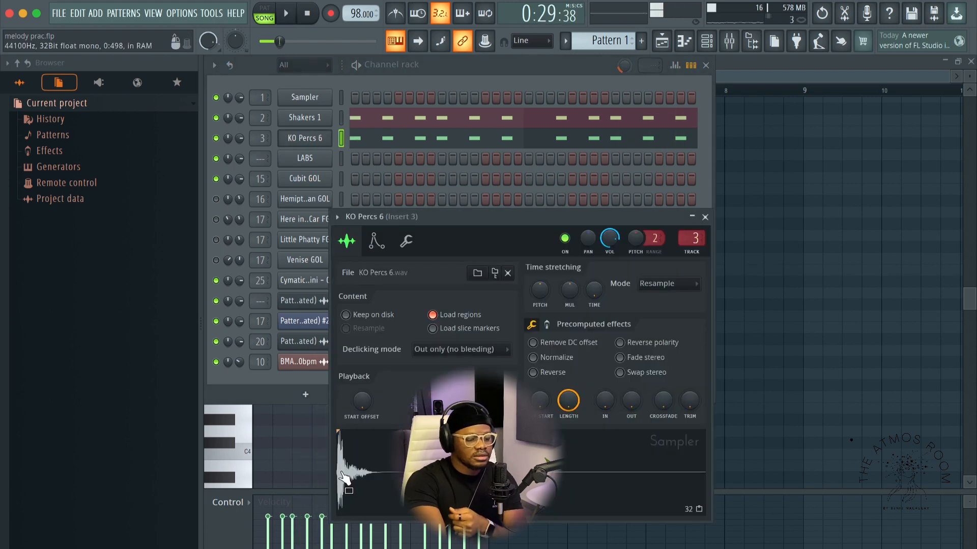
pyautogui.press('space')
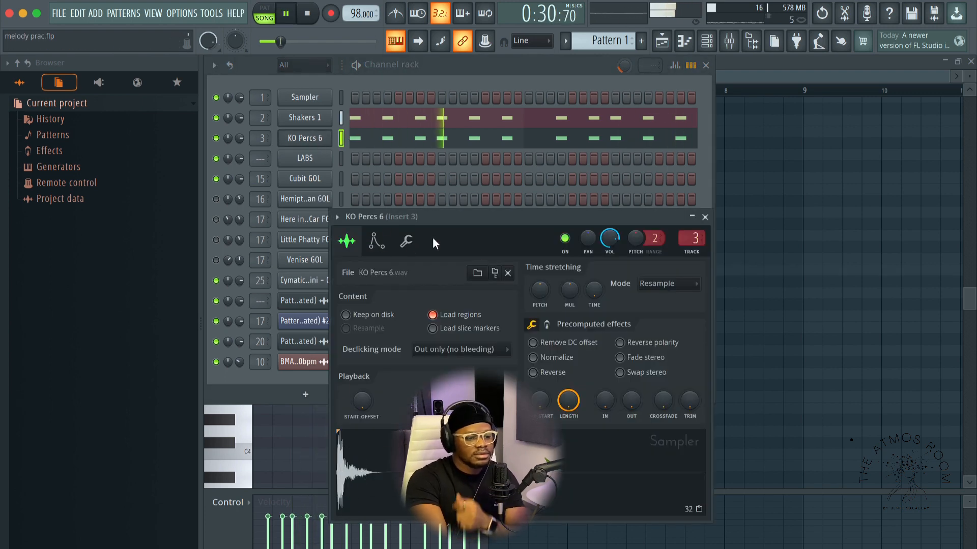
pyautogui.click(239, 142)
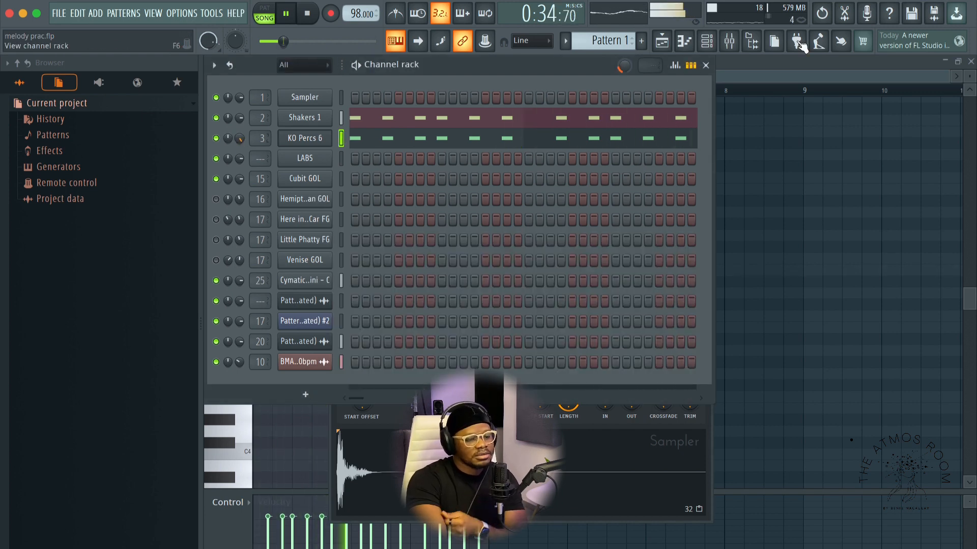
# Solo mixer tracks Insert 2 and Insert 3 in turn to audition the shaker and percussion, restoring all tracks after each solo
pyautogui.click(729, 41)
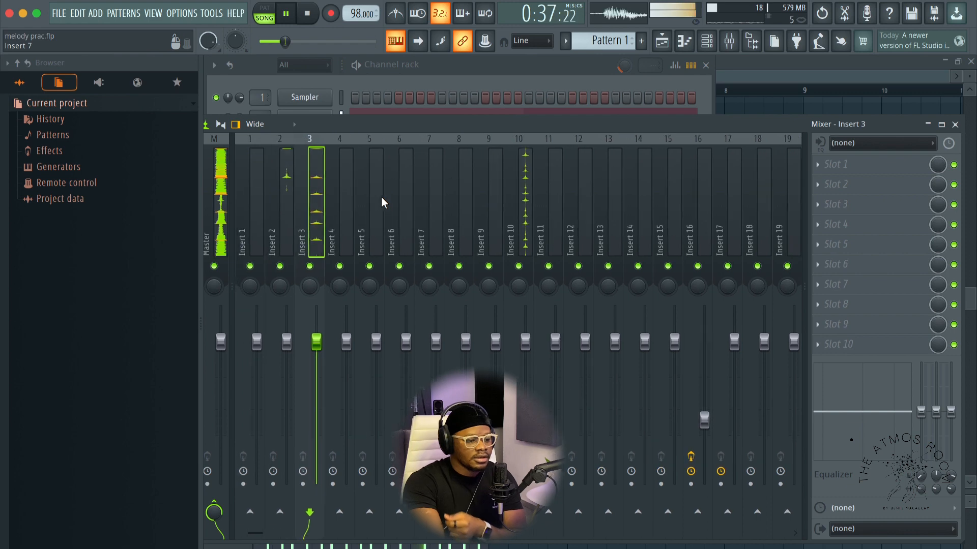
pyautogui.rightClick(280, 266)
pyautogui.rightClick(280, 266)
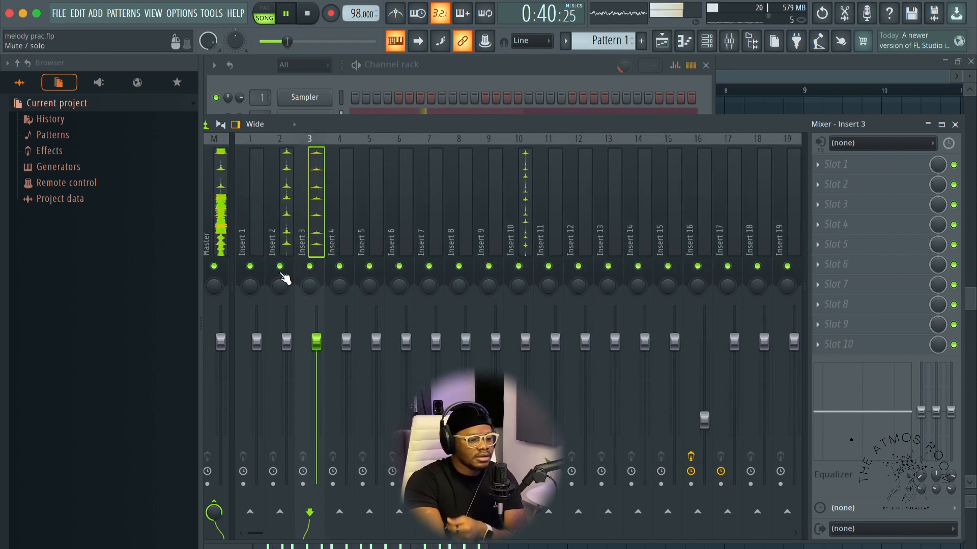
pyautogui.rightClick(310, 267)
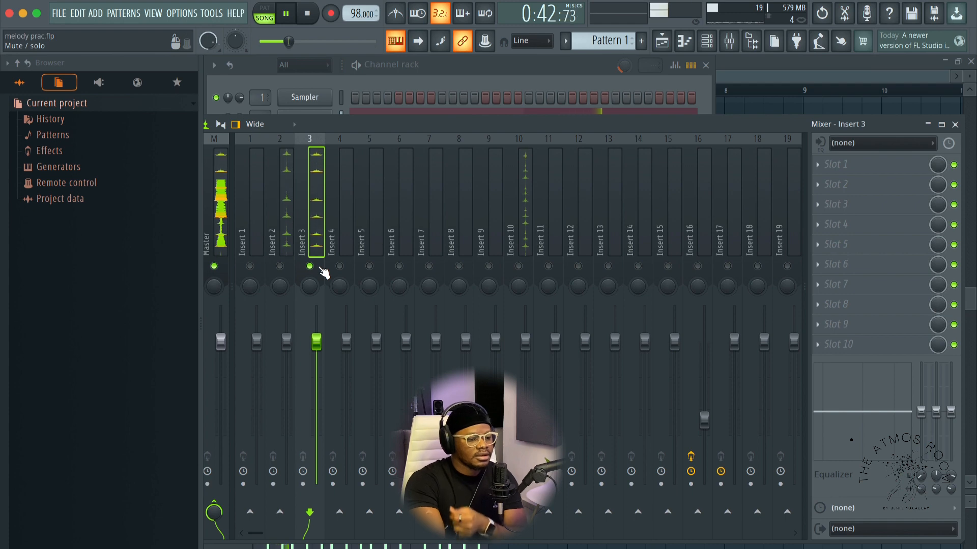
pyautogui.rightClick(309, 267)
pyautogui.rightClick(280, 267)
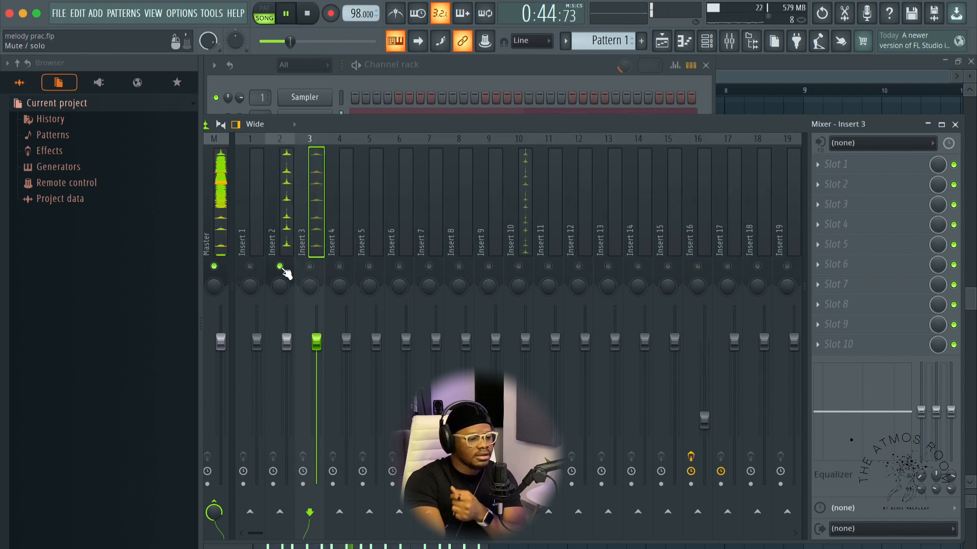
pyautogui.rightClick(280, 267)
# Lower the Insert 2 shaker track's volume in the mixer and return to the piano roll
pyautogui.moveTo(286, 342); pyautogui.dragTo(287, 382)
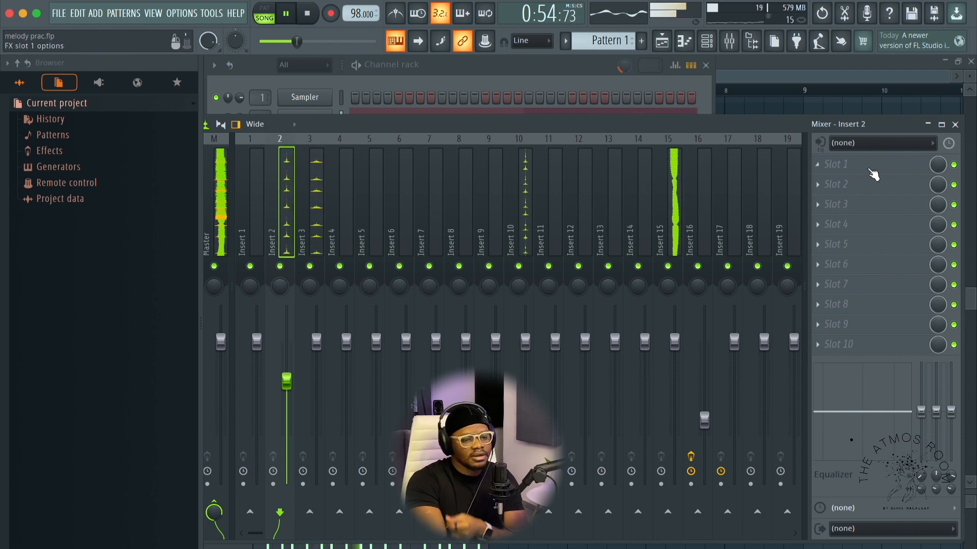
pyautogui.click(955, 126)
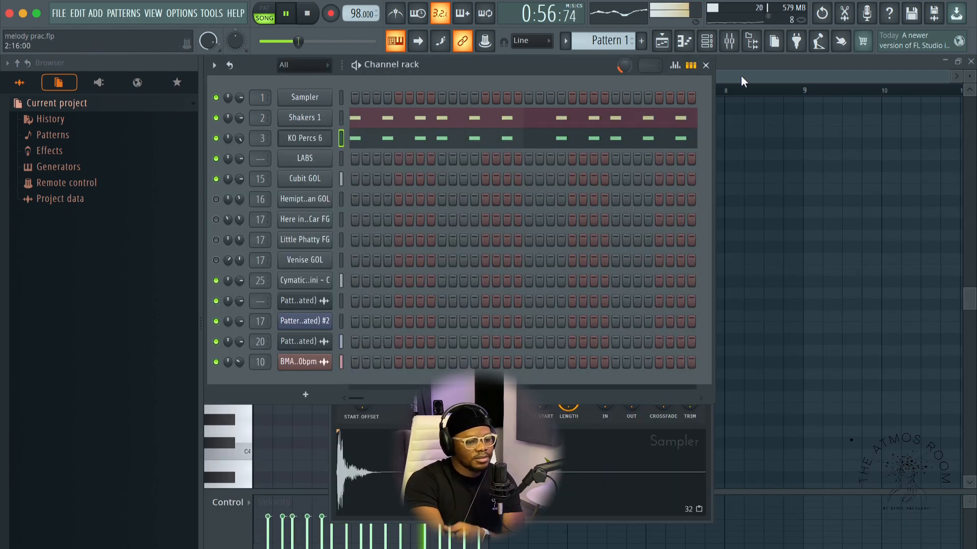
pyautogui.click(757, 68)
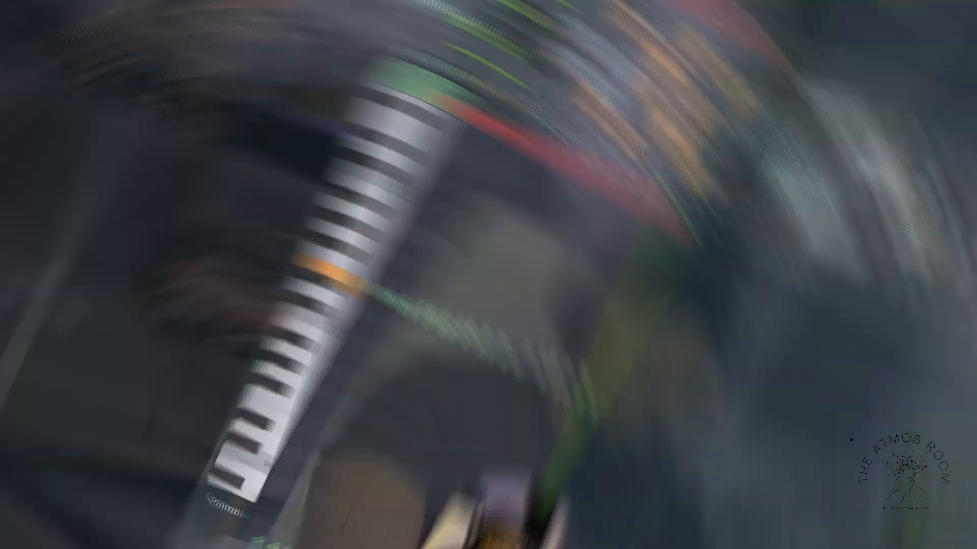